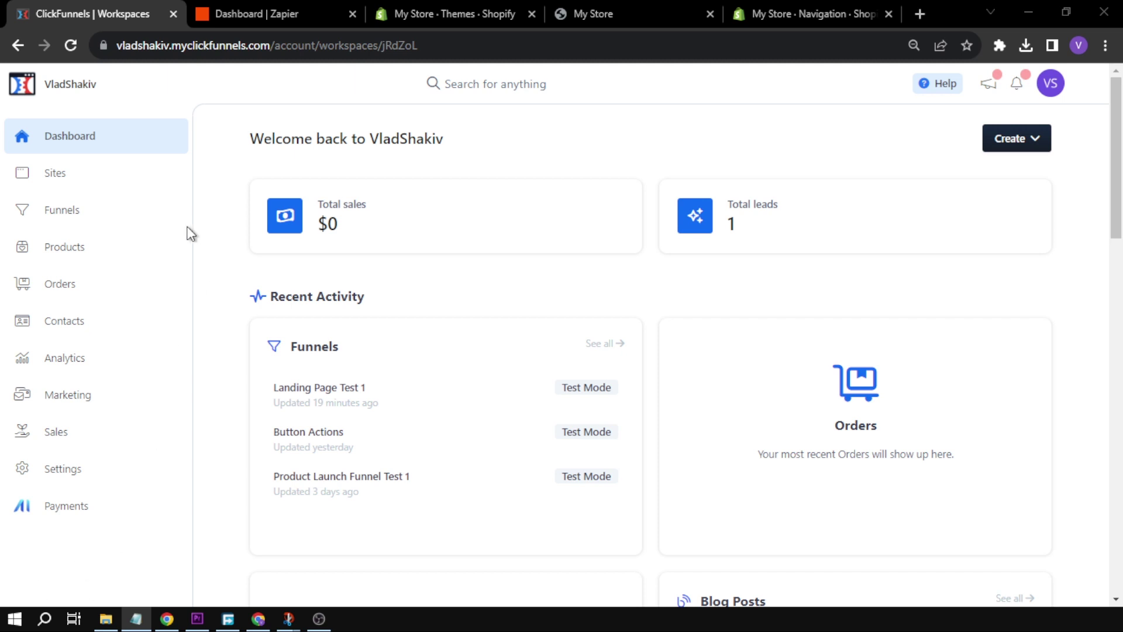
Look over the open Shopify themes and ClickFunnels workspace tabs, then return to the Zapier dashboard
left_click(265, 16)
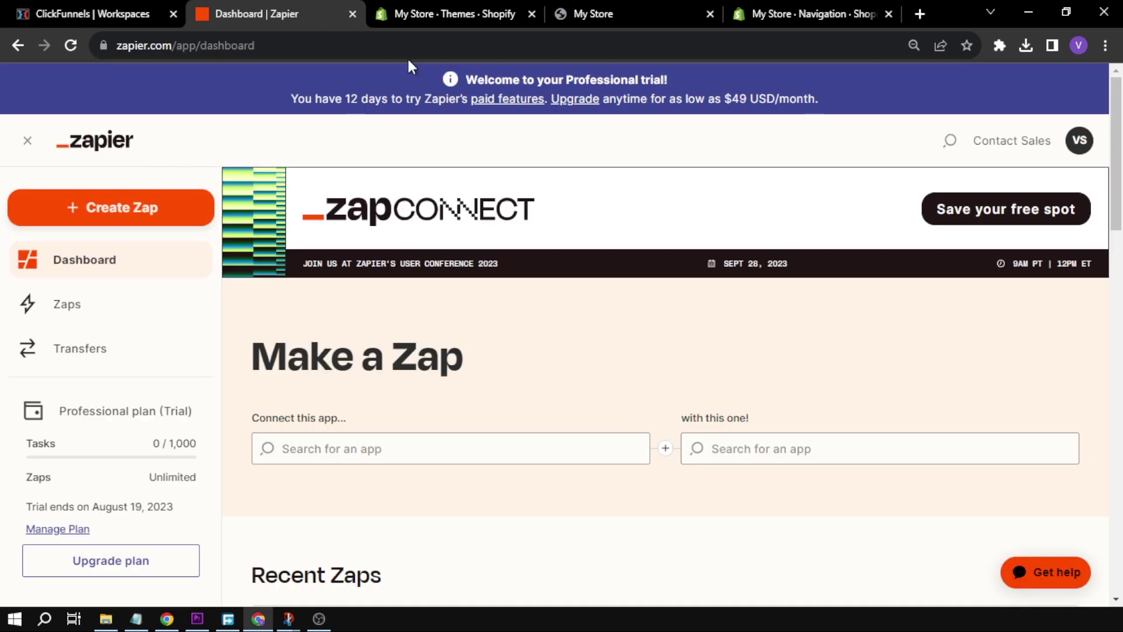
left_click(433, 15)
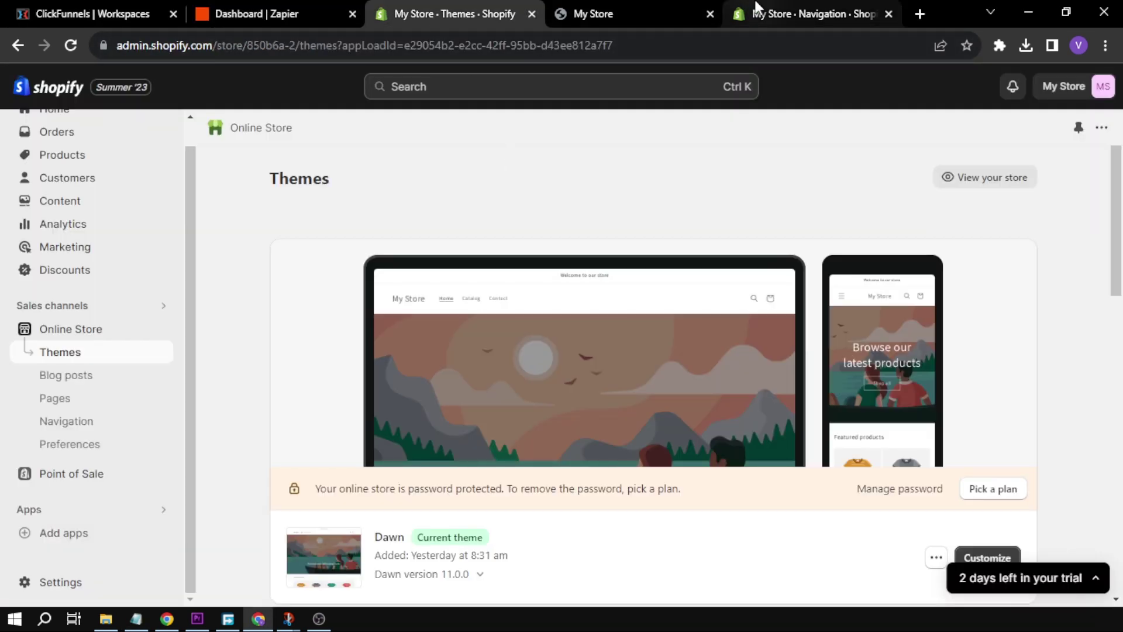
left_click(104, 18)
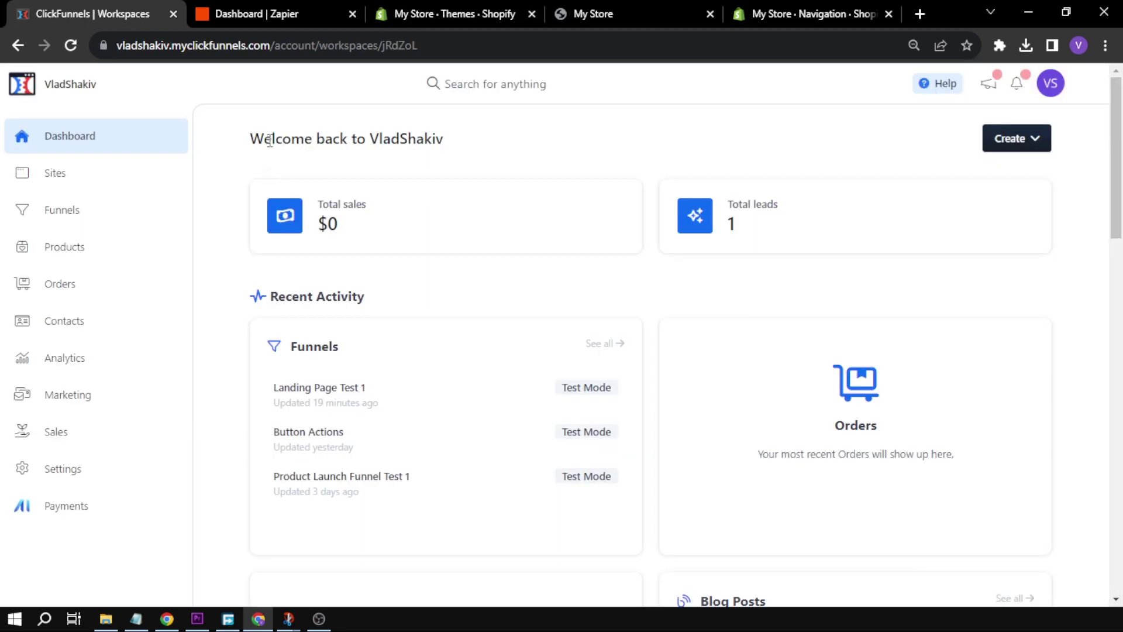
left_click(249, 17)
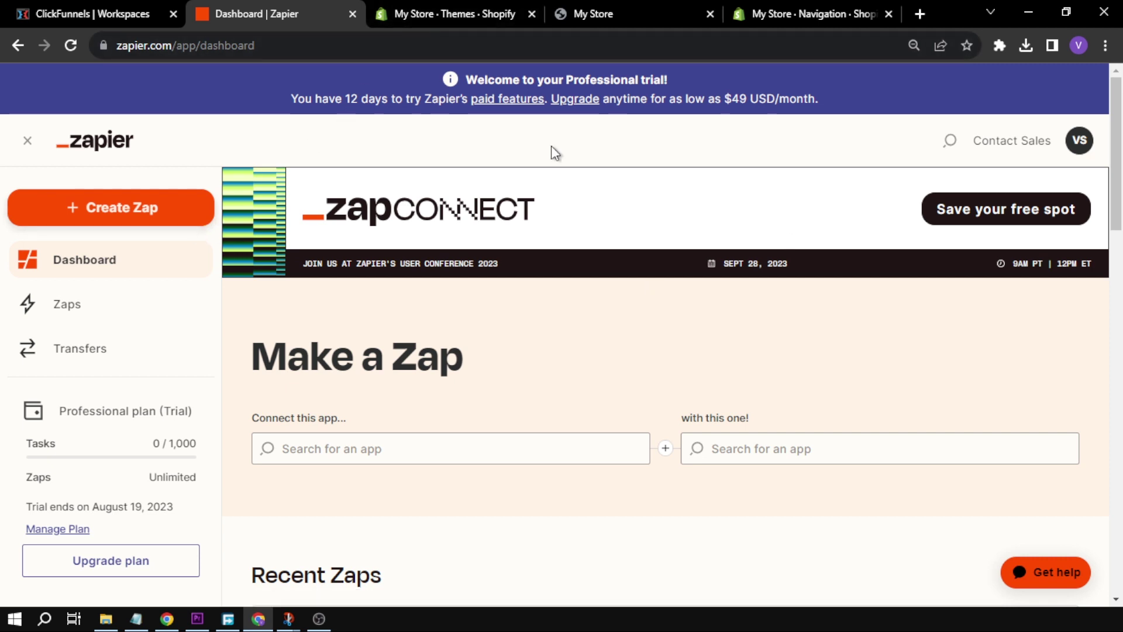
Start a new zap and choose ClickFunnels as the trigger app
left_click(150, 206)
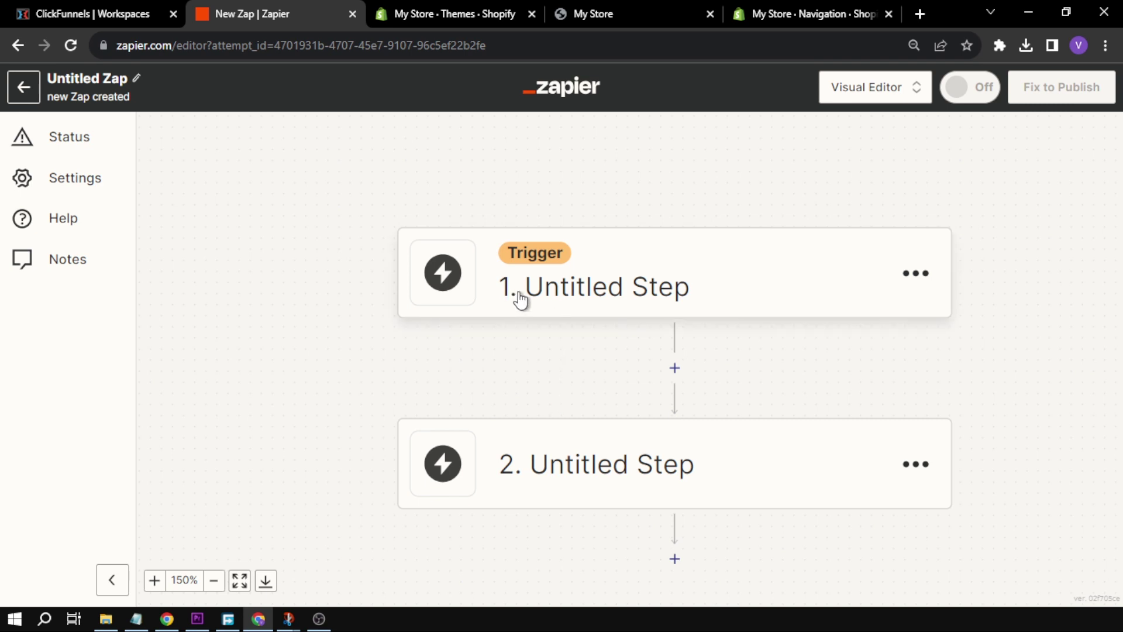
left_click(618, 237)
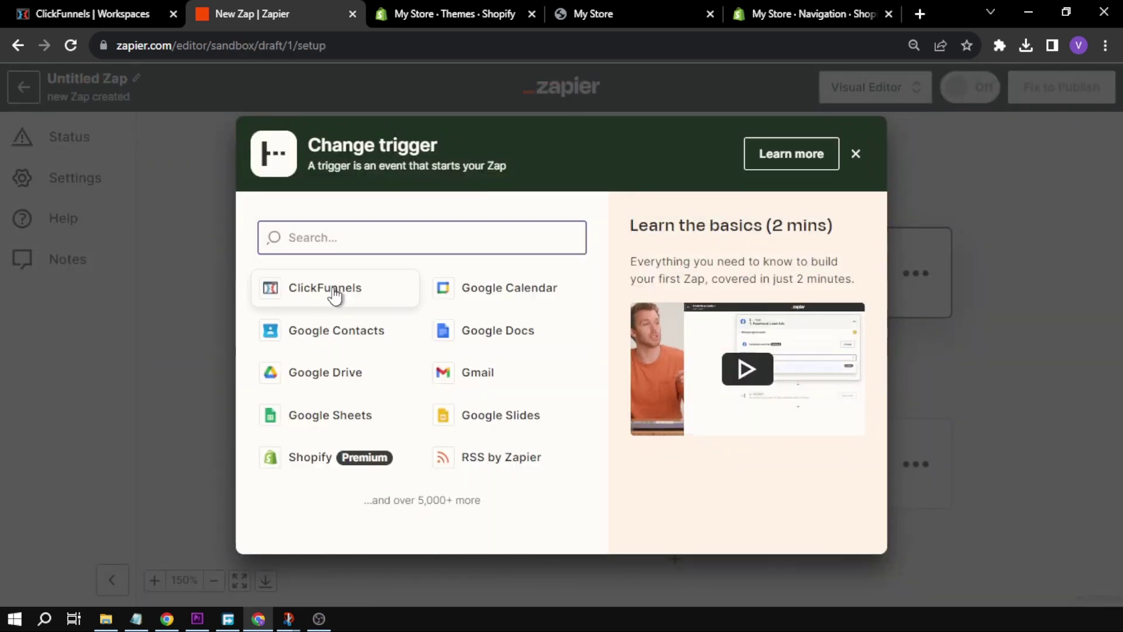
left_click(323, 293)
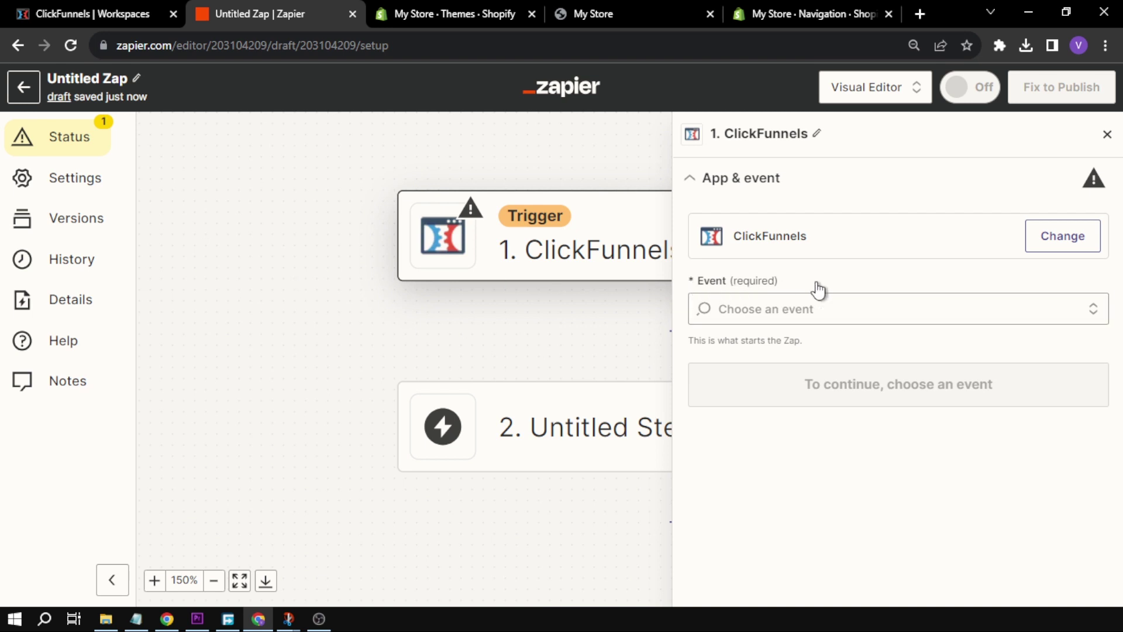
Set the ClickFunnels trigger event to New Successful Purchase and review the connected account's options
left_click(795, 309)
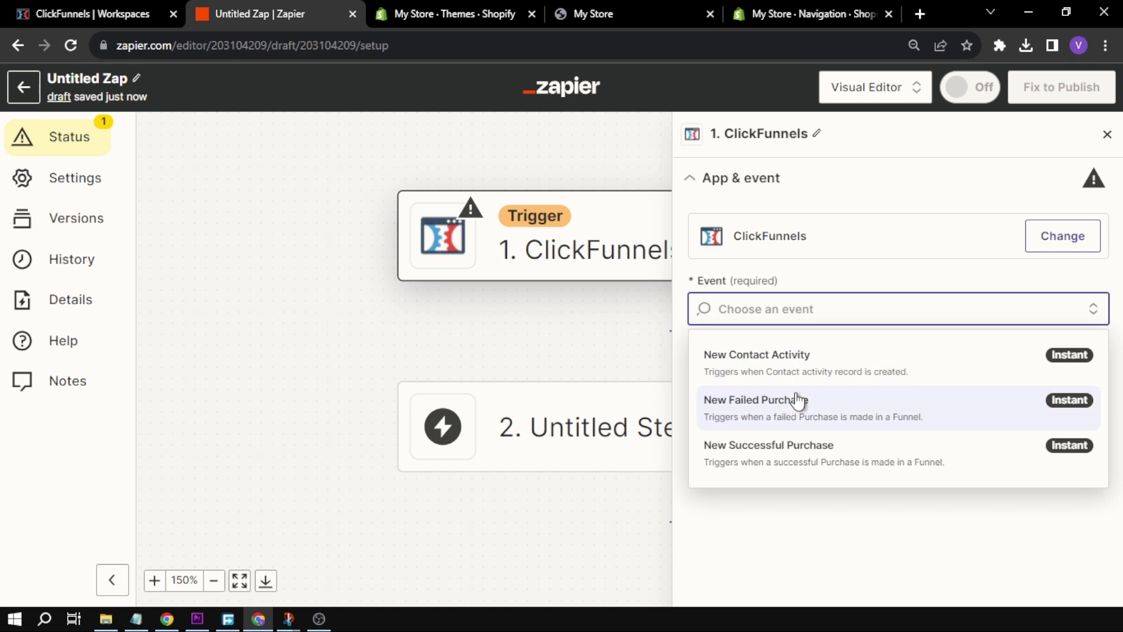
left_click(802, 455)
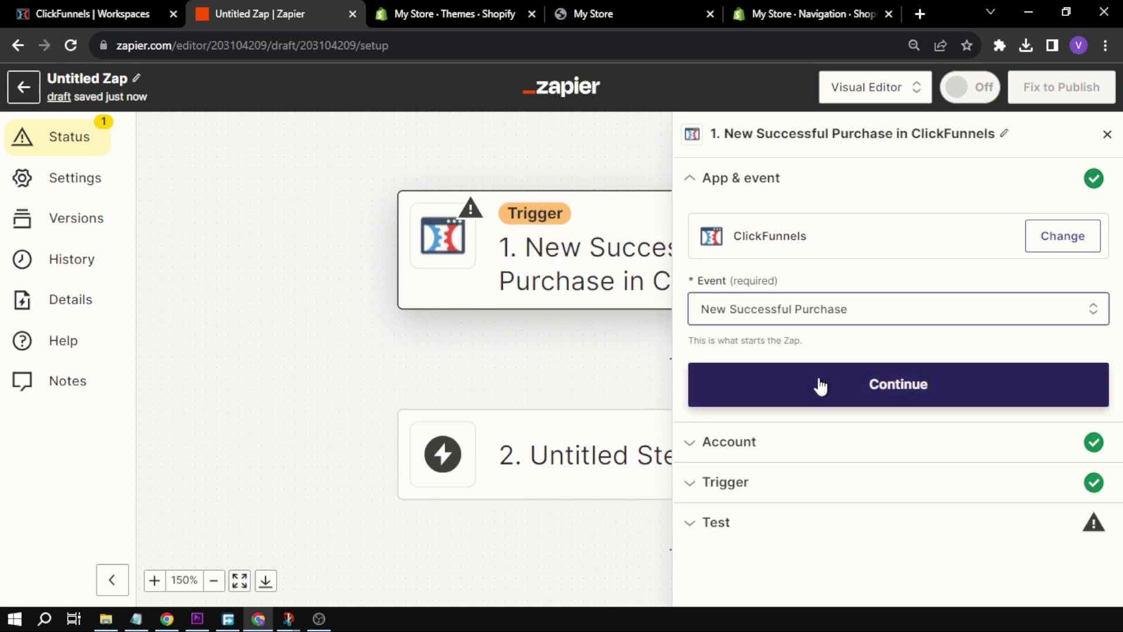
left_click(820, 385)
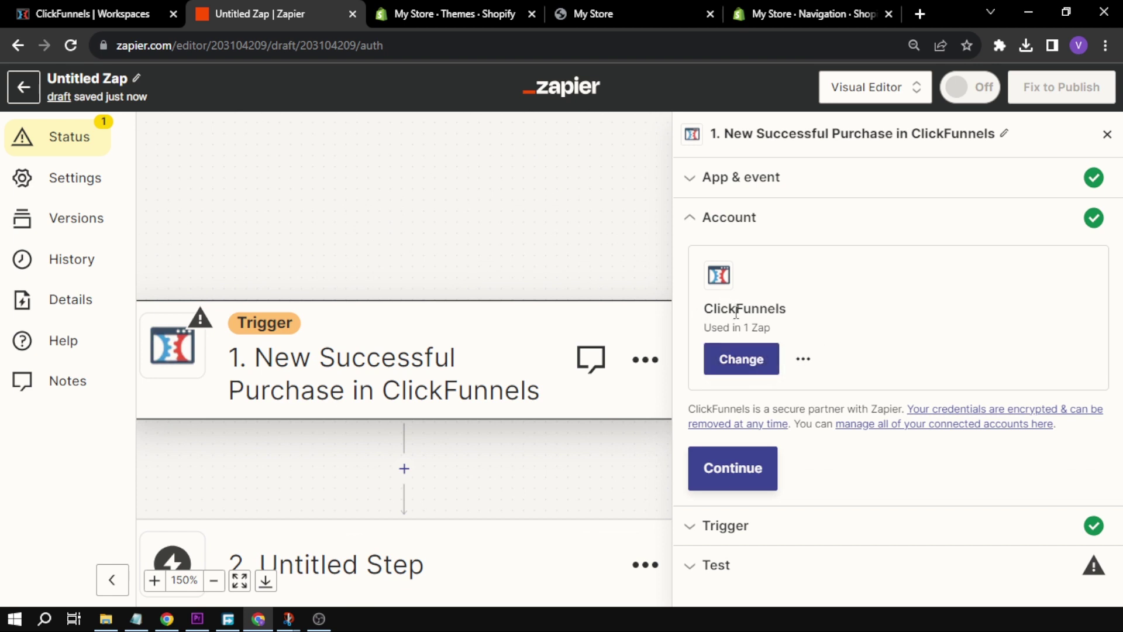
left_click(802, 359)
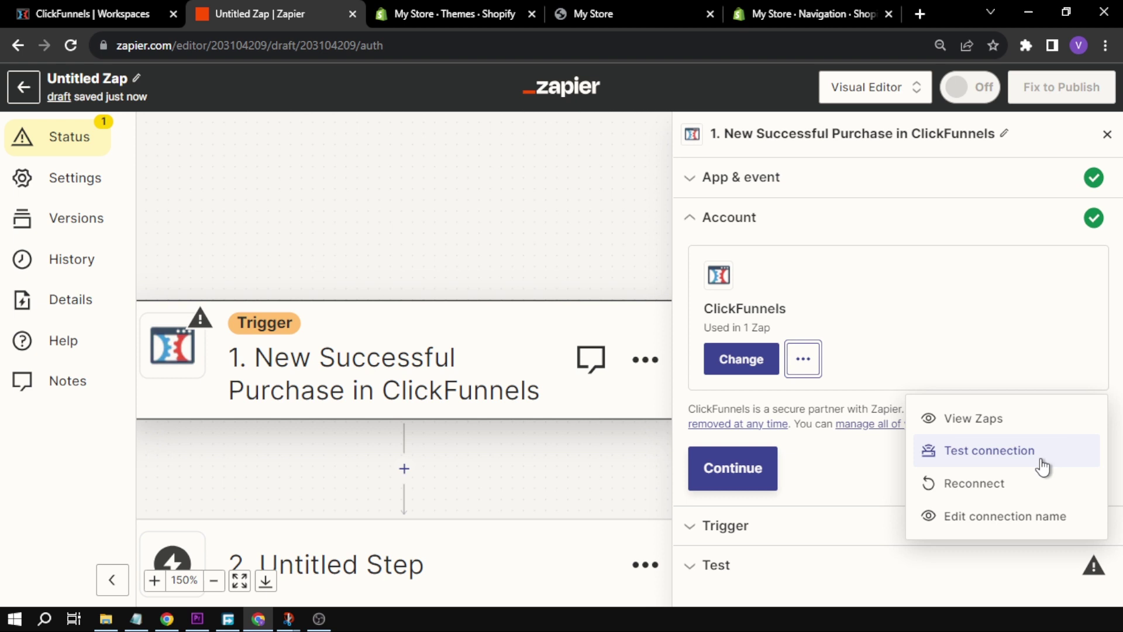
left_click_drag(777, 308, 790, 306)
left_click(789, 306)
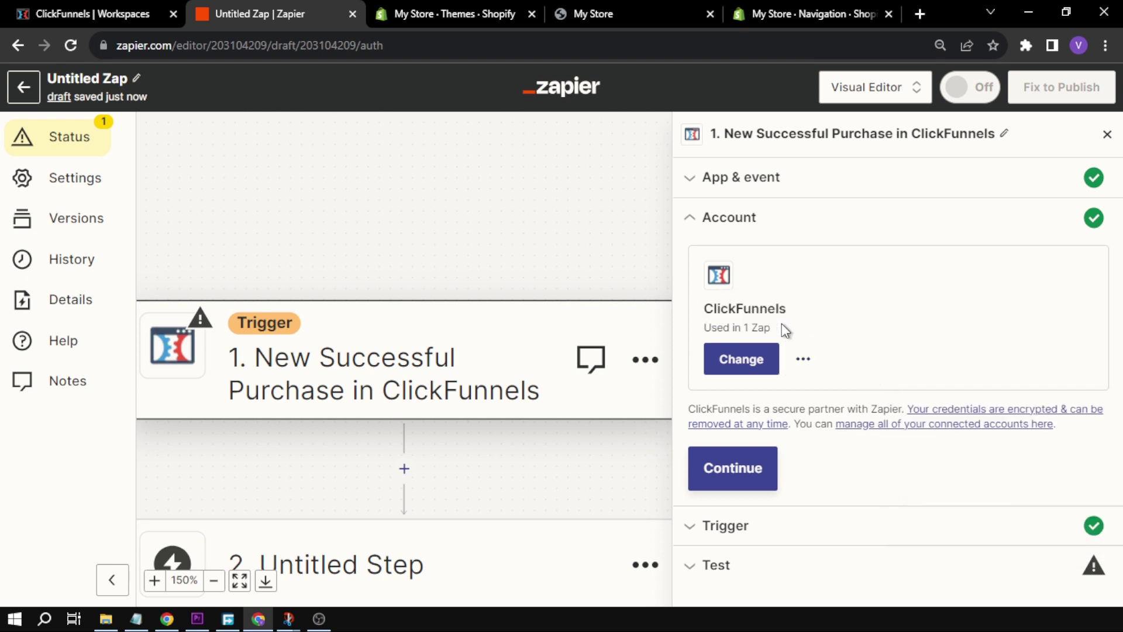
Confirm the ClickFunnels account and keep the trigger on All Funnels and All Funnel Steps
left_click(735, 473)
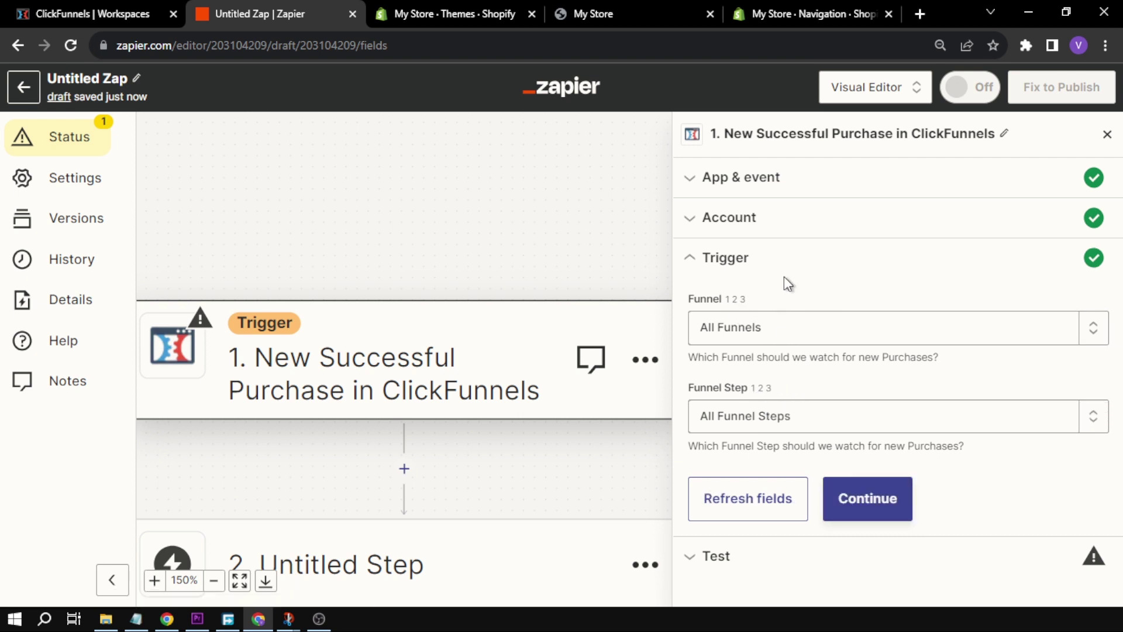
left_click(790, 329)
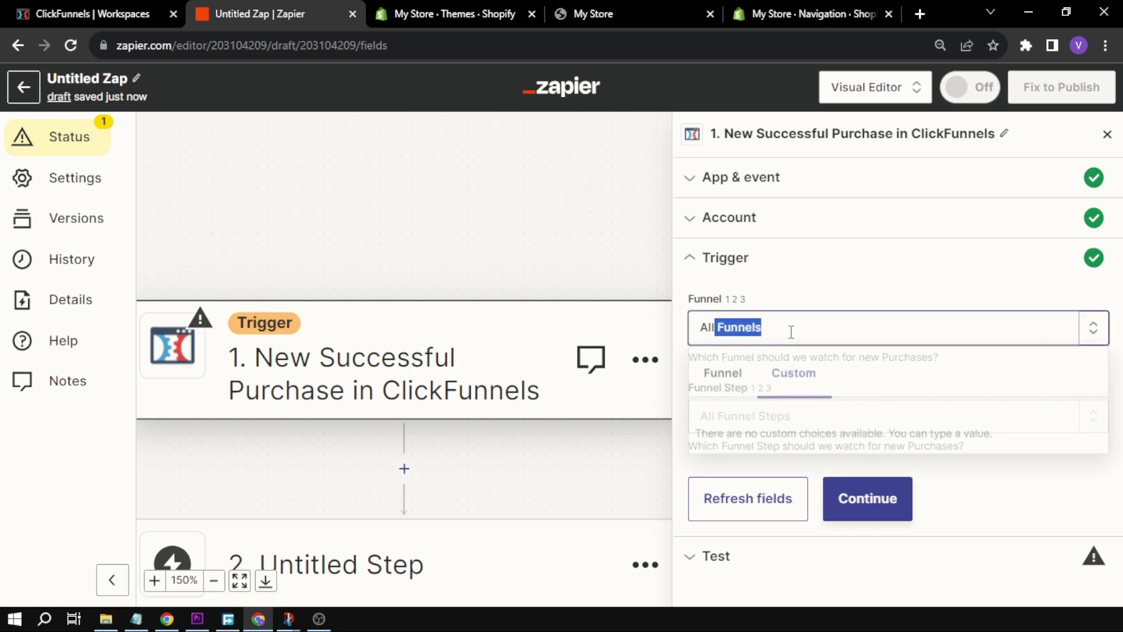
left_click(761, 290)
left_click(792, 336)
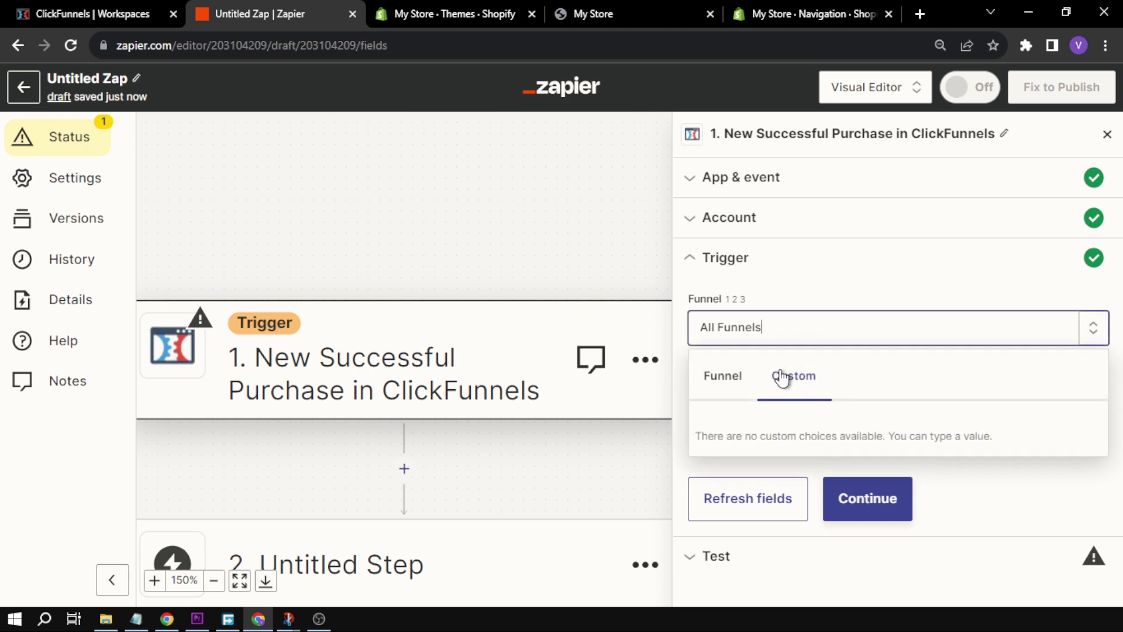
left_click(799, 289)
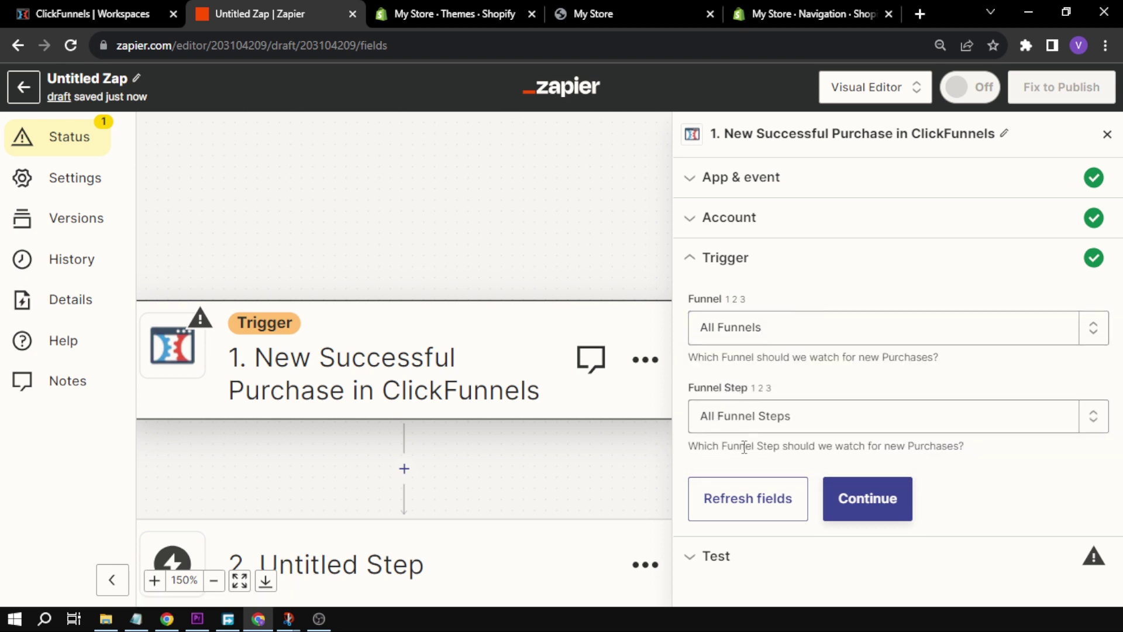
left_click(848, 489)
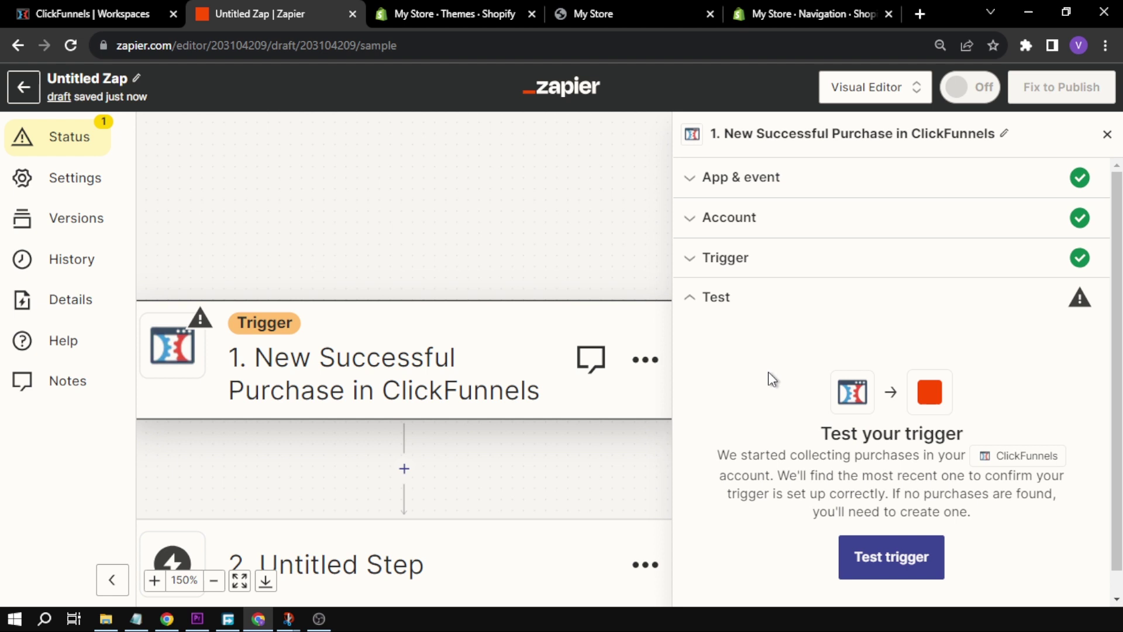
Load example purchase data for the trigger and finish the trigger step
scroll(772, 375, "down", 1)
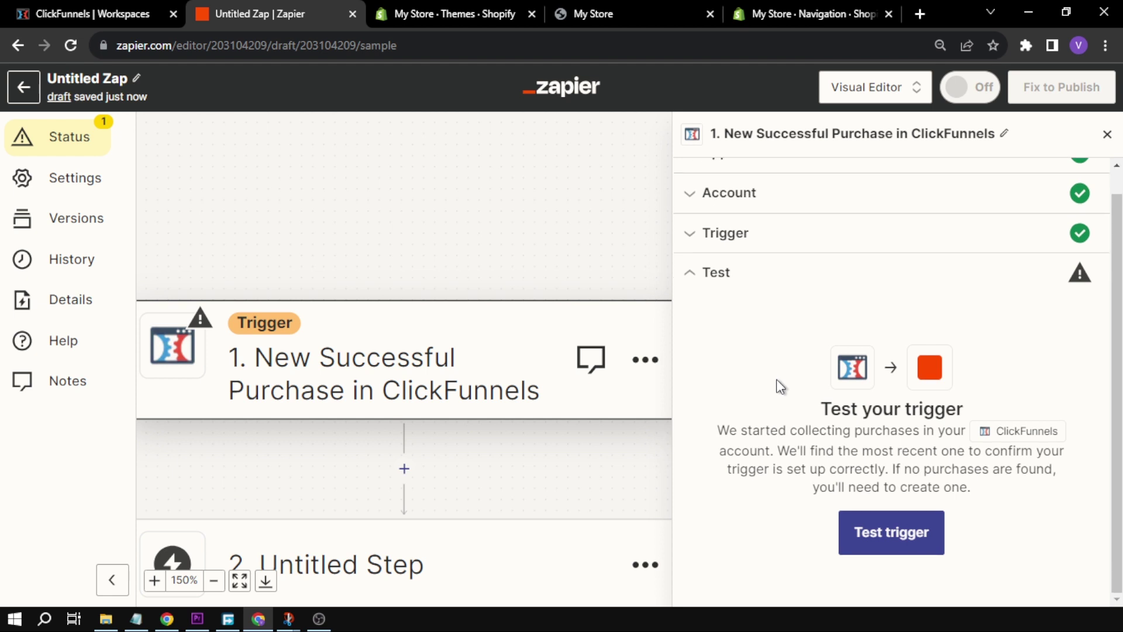
key("Return")
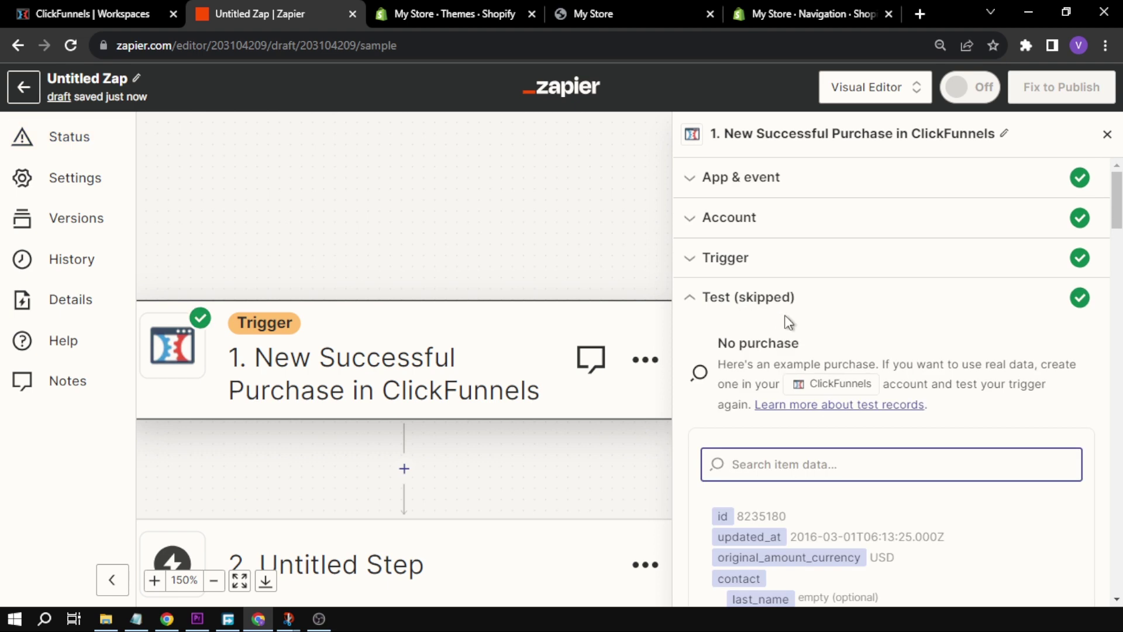
scroll(785, 315, "down", 5)
scroll(784, 314, "down", 15)
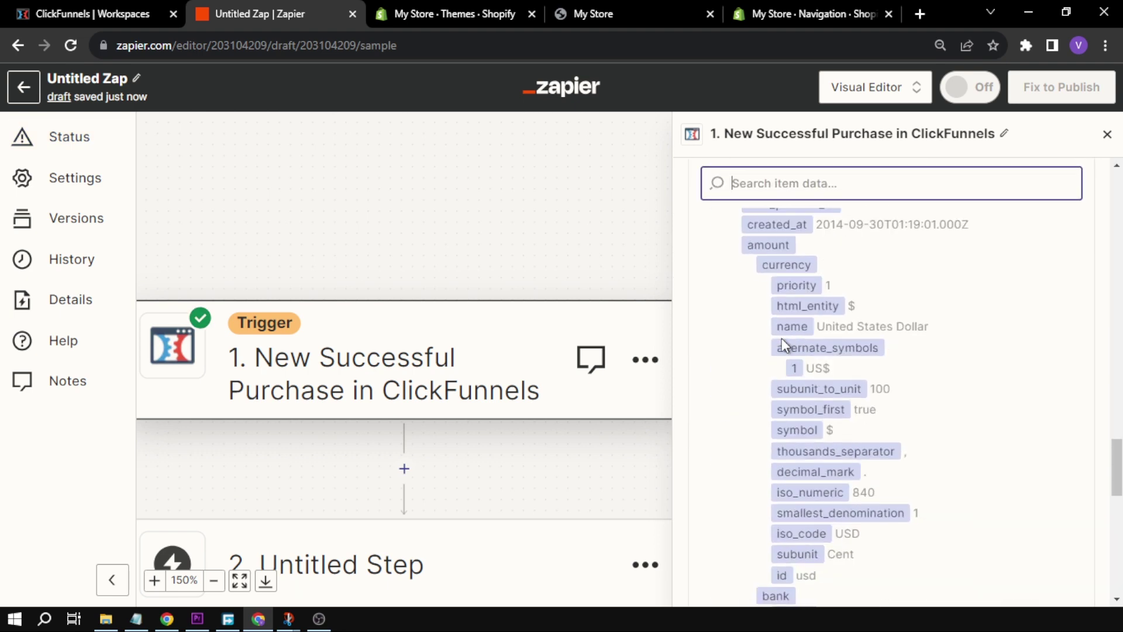
left_click(931, 563)
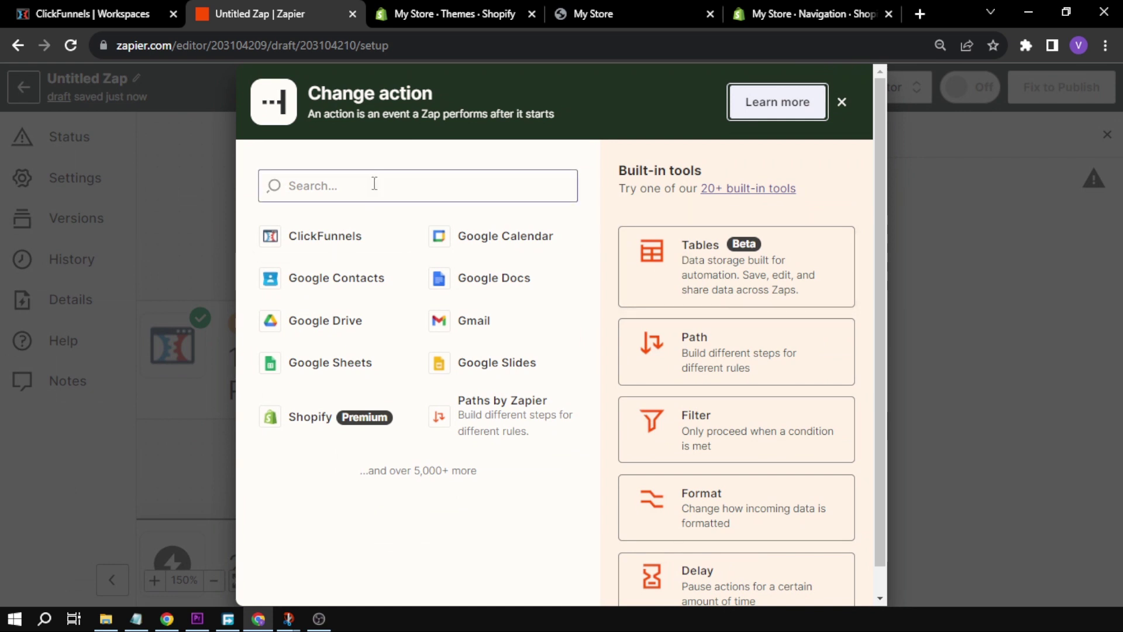
Make Shopify the action app with the Create Customer event
left_click(374, 184)
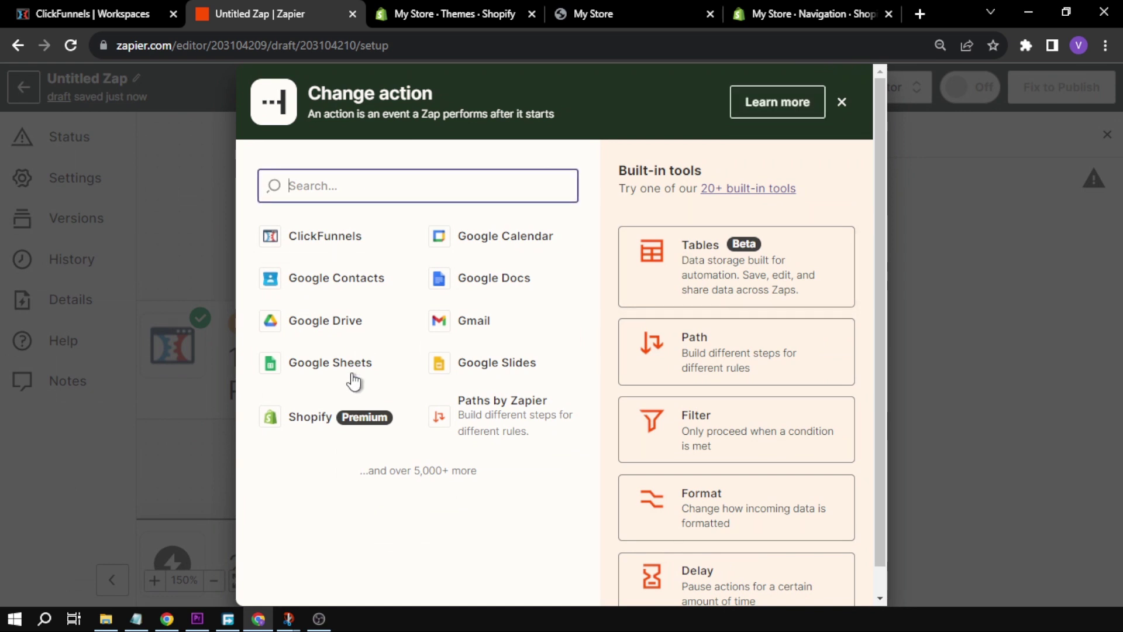
left_click(305, 433)
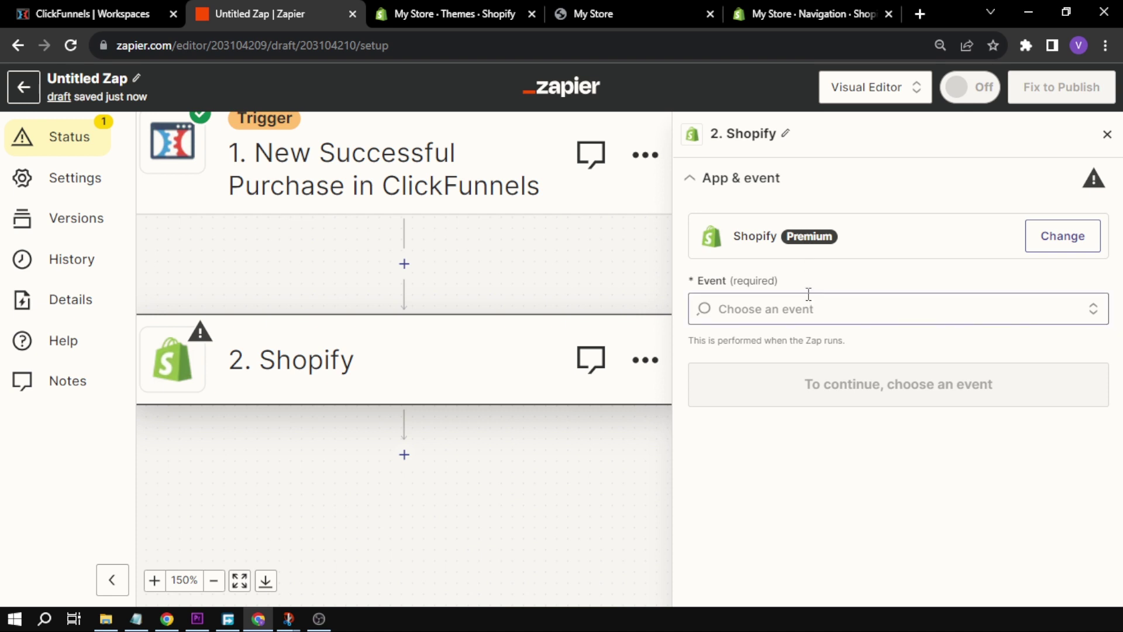
left_click(779, 304)
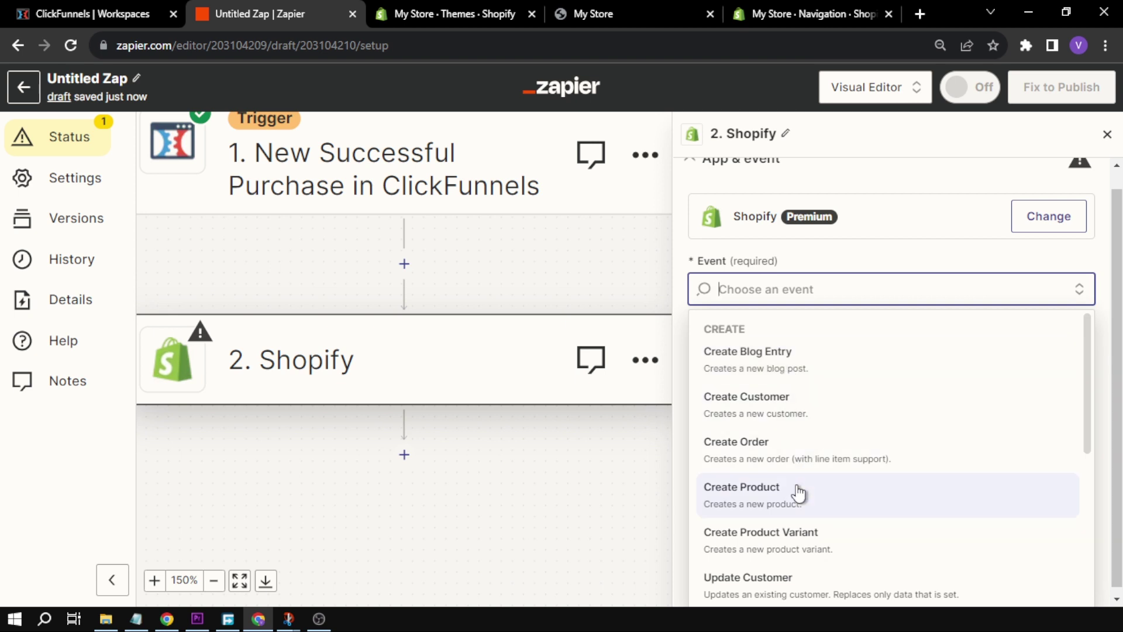
scroll(799, 494, "down", 5)
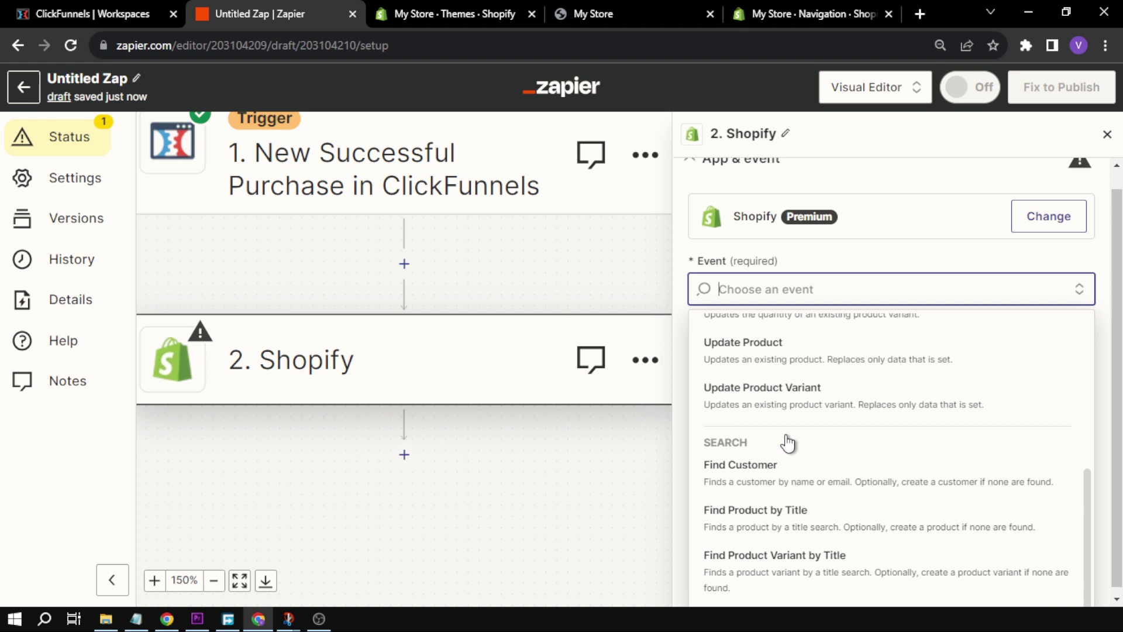
scroll(787, 438, "up", 5)
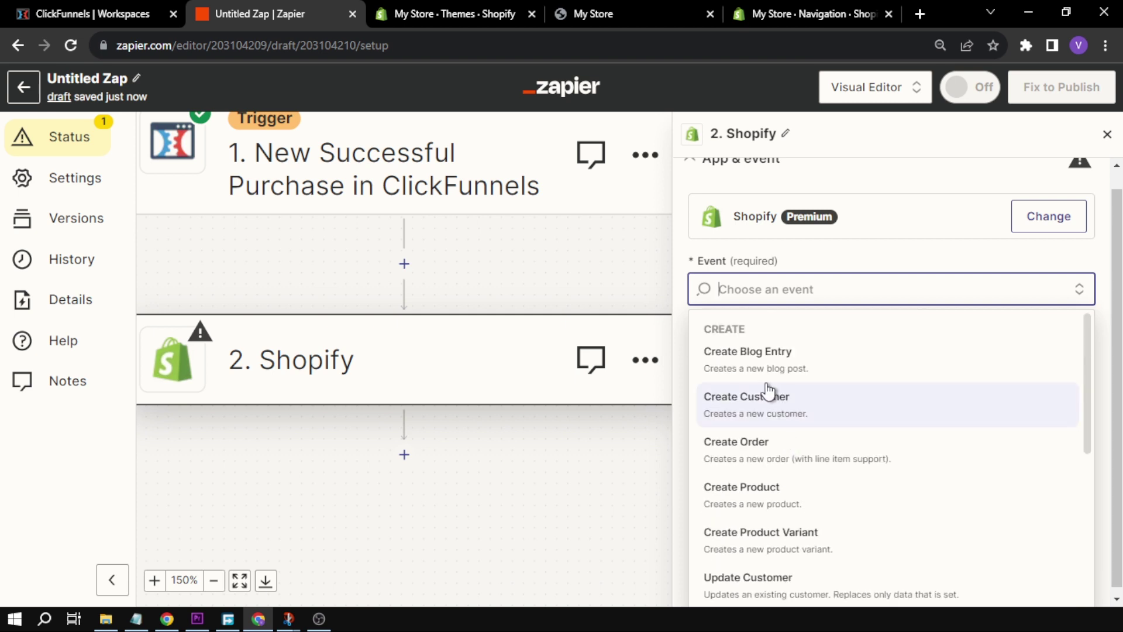
left_click(778, 409)
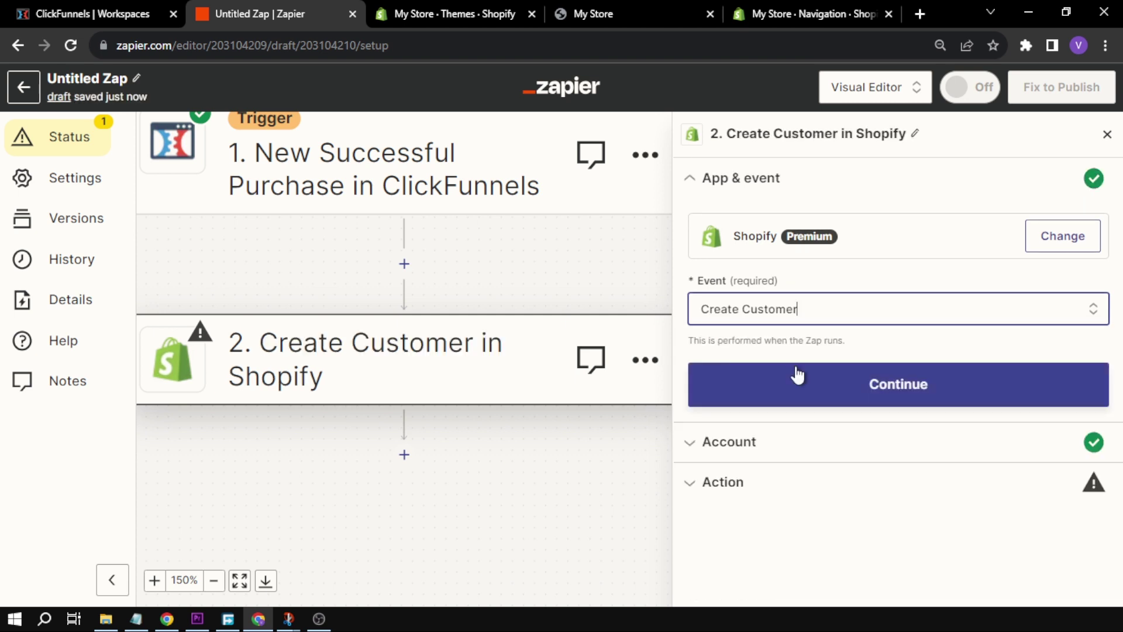
left_click(797, 377)
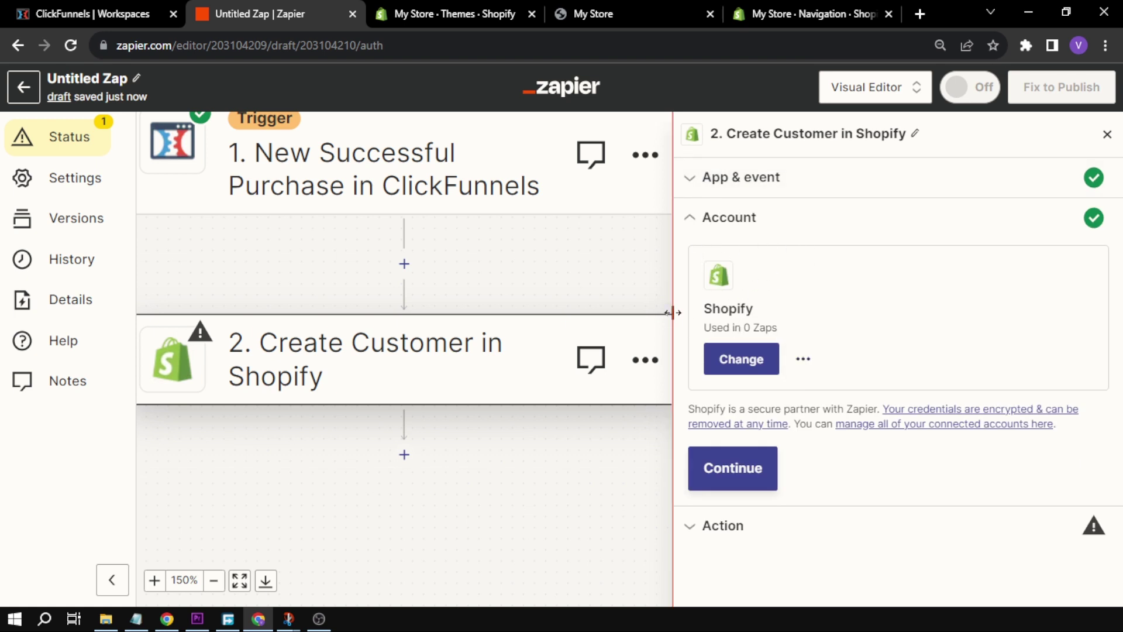
Confirm the connected Shopify account for the Create Customer action
left_click_drag(717, 310, 758, 309)
left_click(755, 309)
double_click(755, 309)
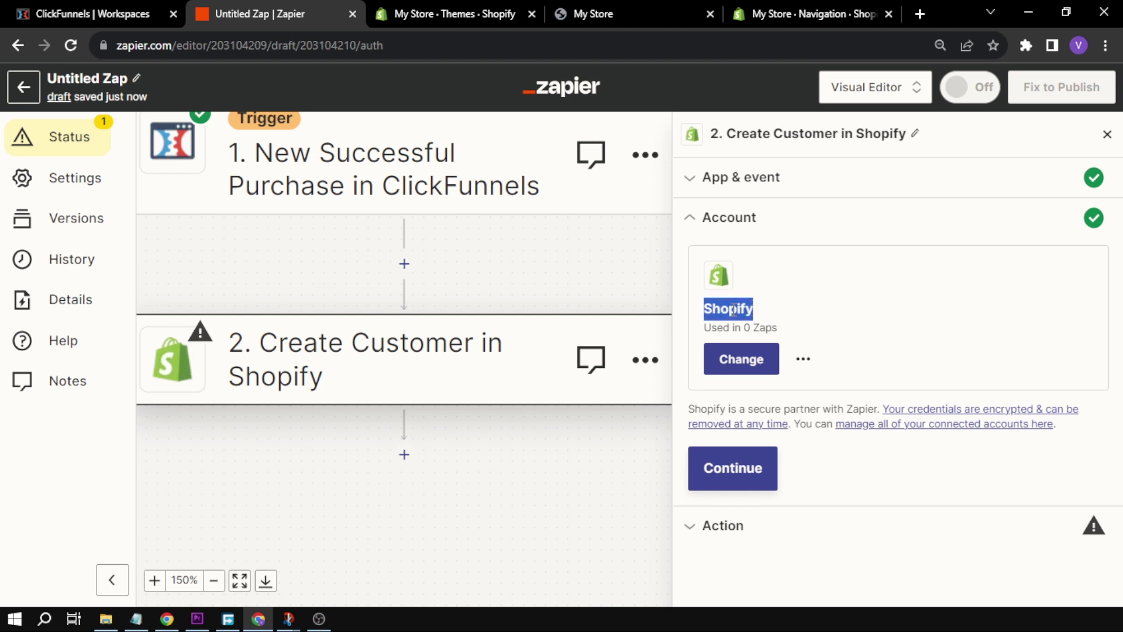
left_click(755, 309)
left_click(735, 474)
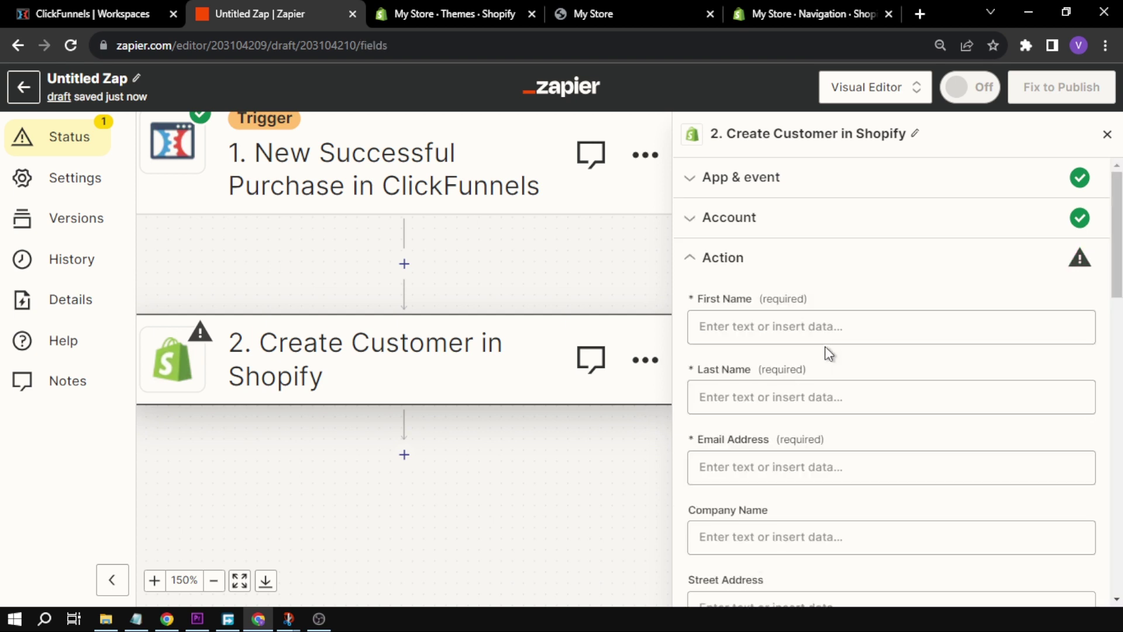
Enter the customer's first name and last name in the action fields
left_click(785, 333)
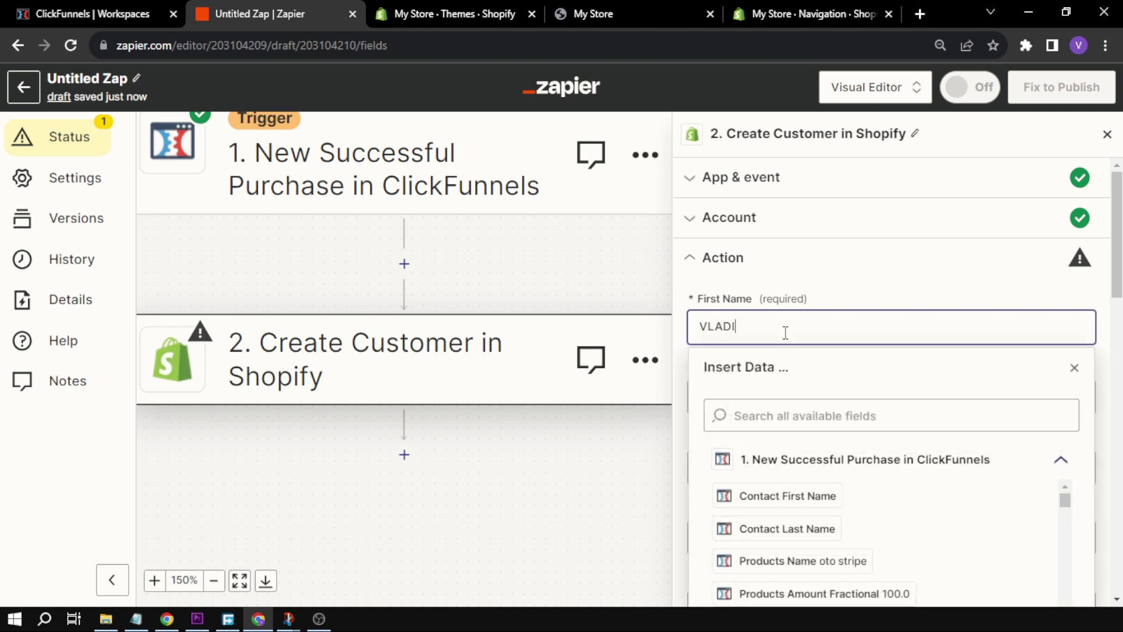
key("ctrl+a")
left_click(809, 381)
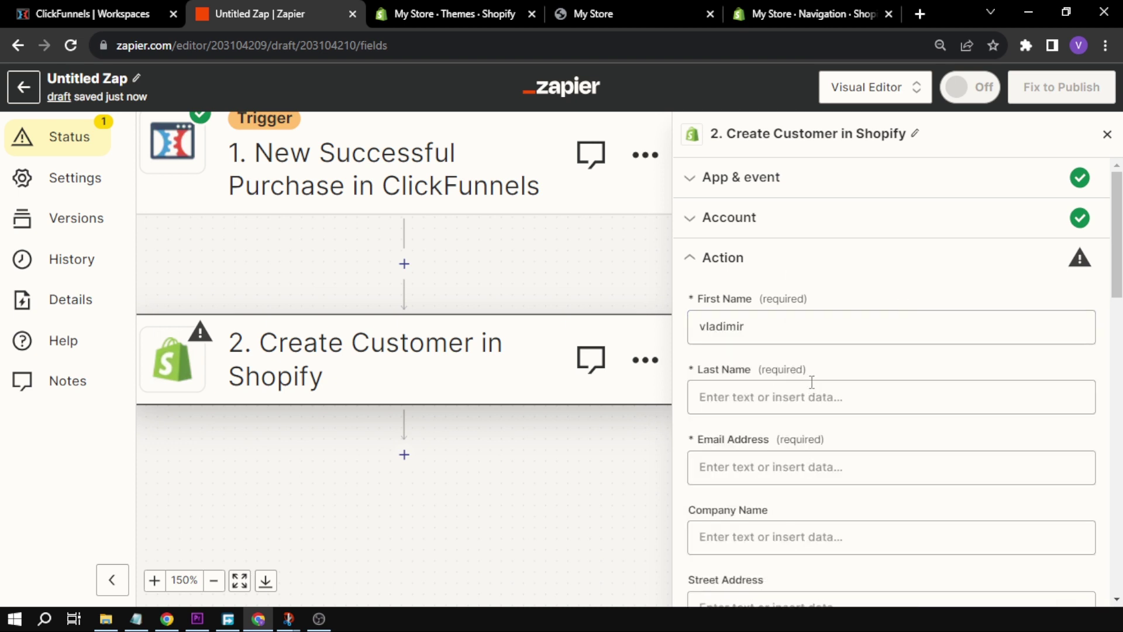
left_click(810, 396)
Enter the customer's e-mail address and save the action fields
scroll(778, 316, "down", 2)
left_click(778, 316)
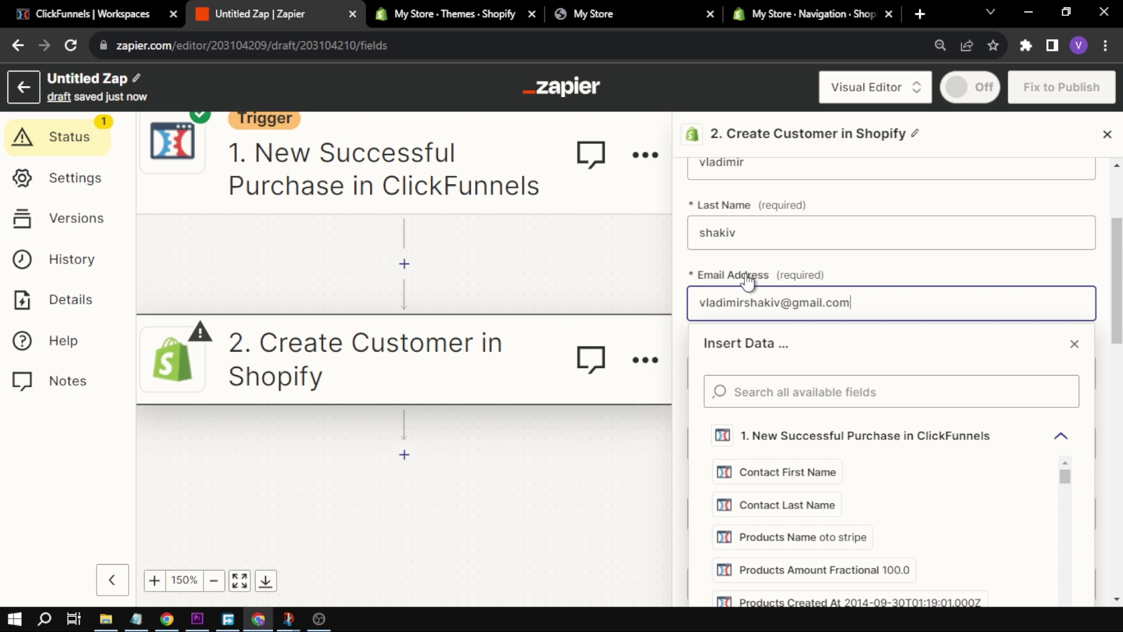
left_click(797, 260)
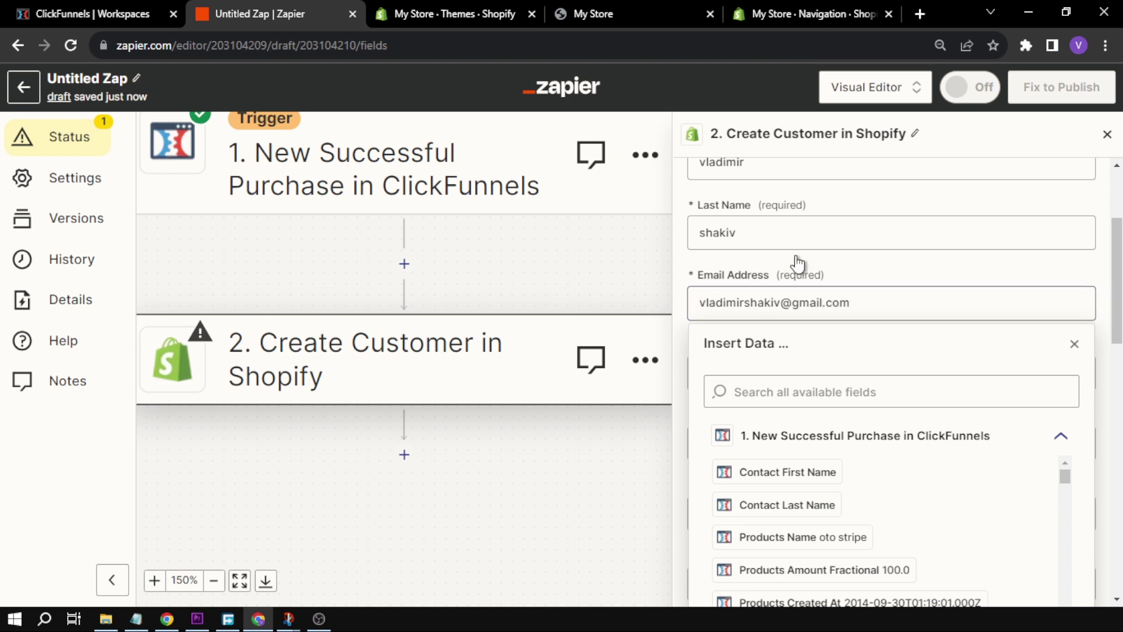
scroll(809, 268, "down", 10)
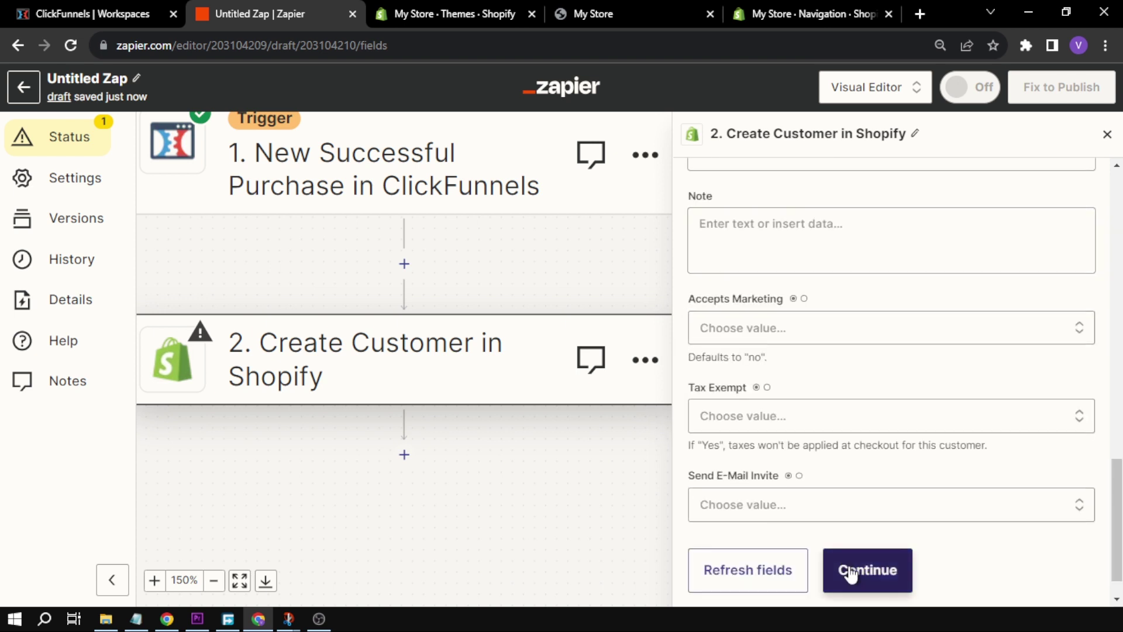
left_click(862, 570)
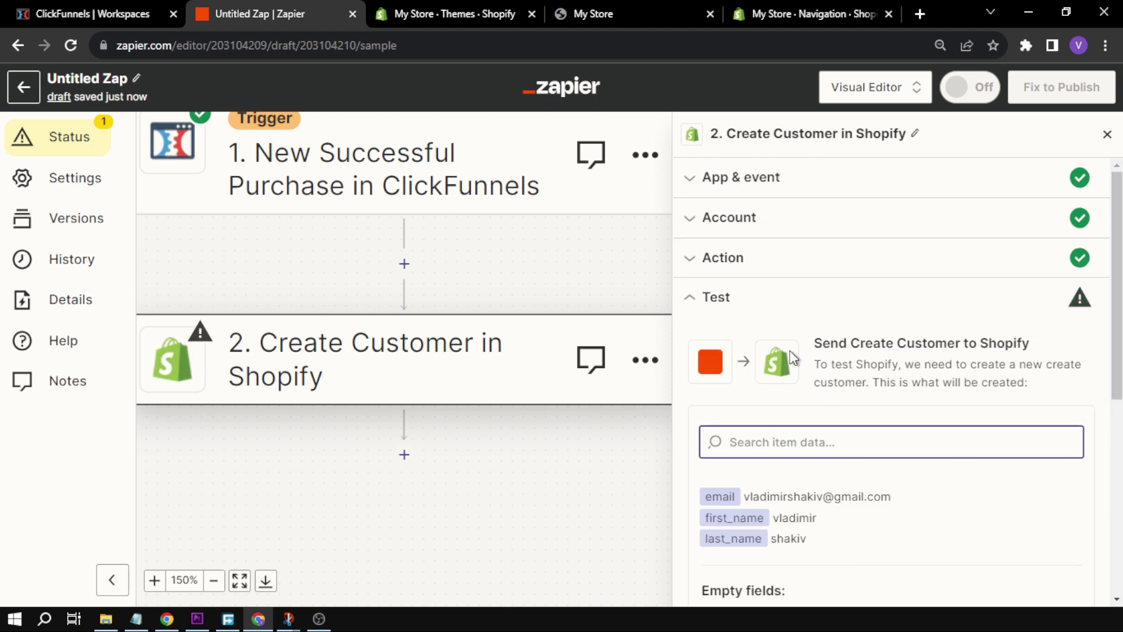
Skip the Shopify action test, publish the zap, and close the confirmation and side panel
scroll(797, 327, "down", 6)
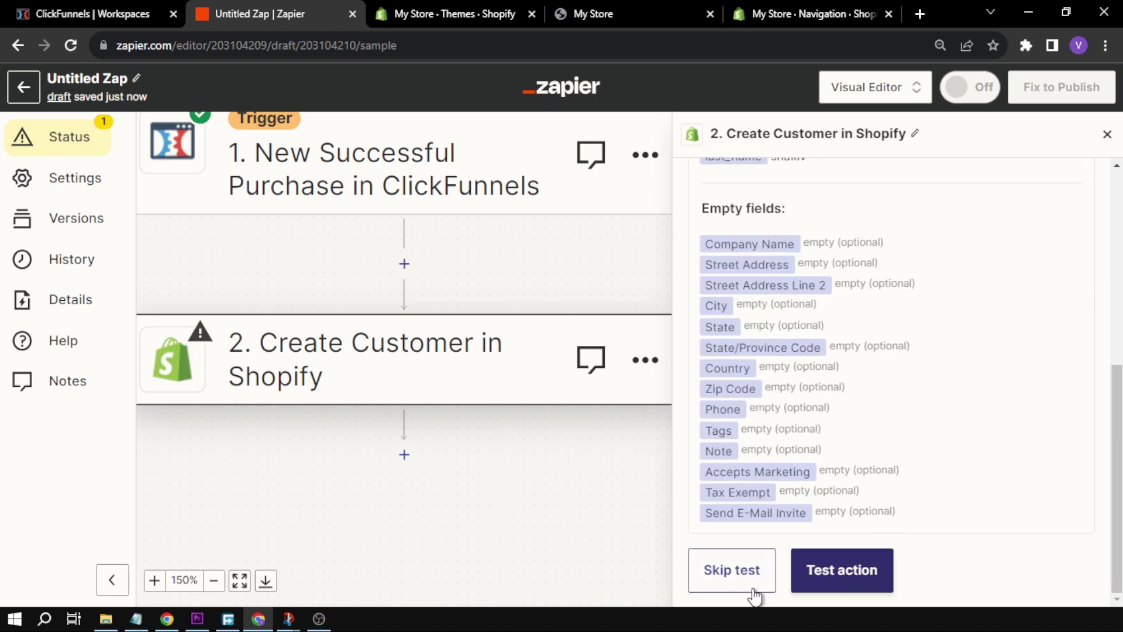
left_click(754, 595)
left_click(588, 379)
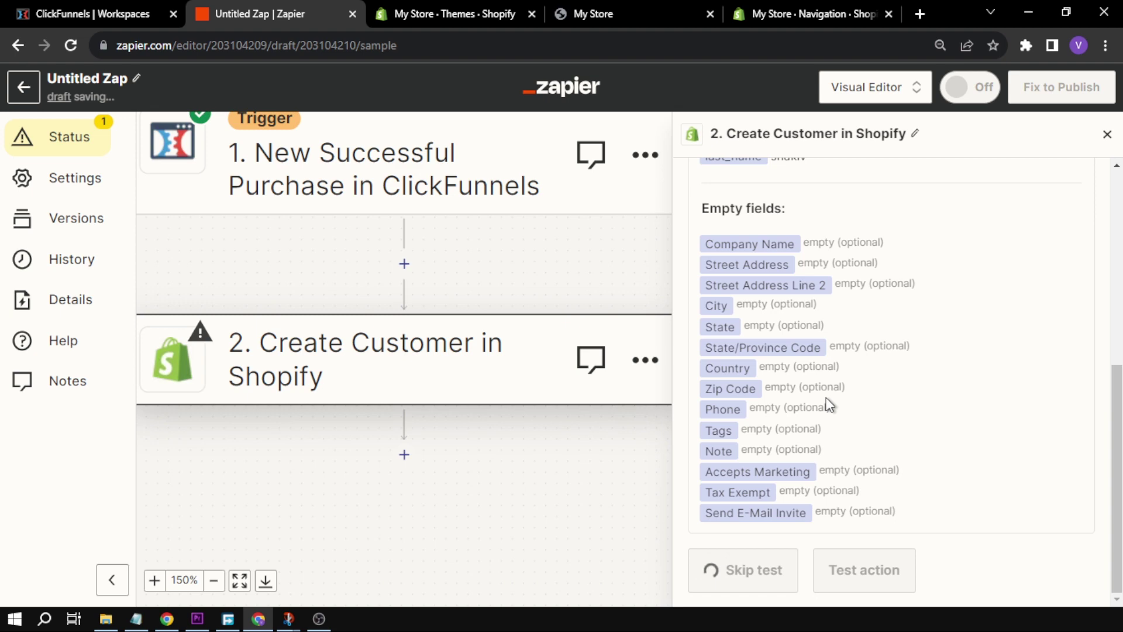
left_click(967, 514)
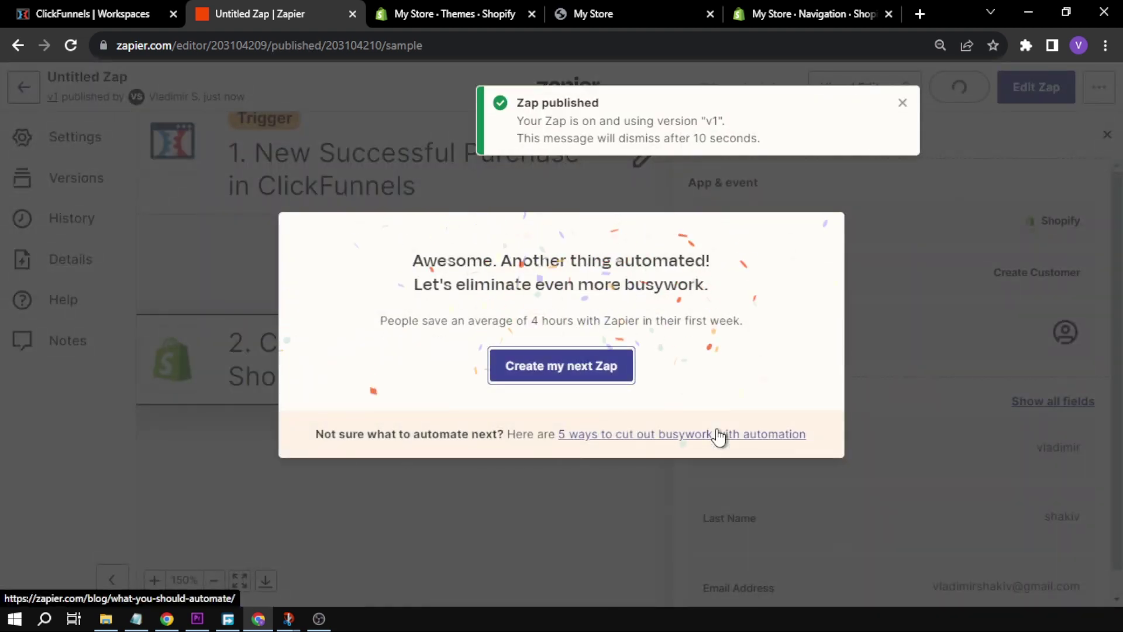
left_click(902, 103)
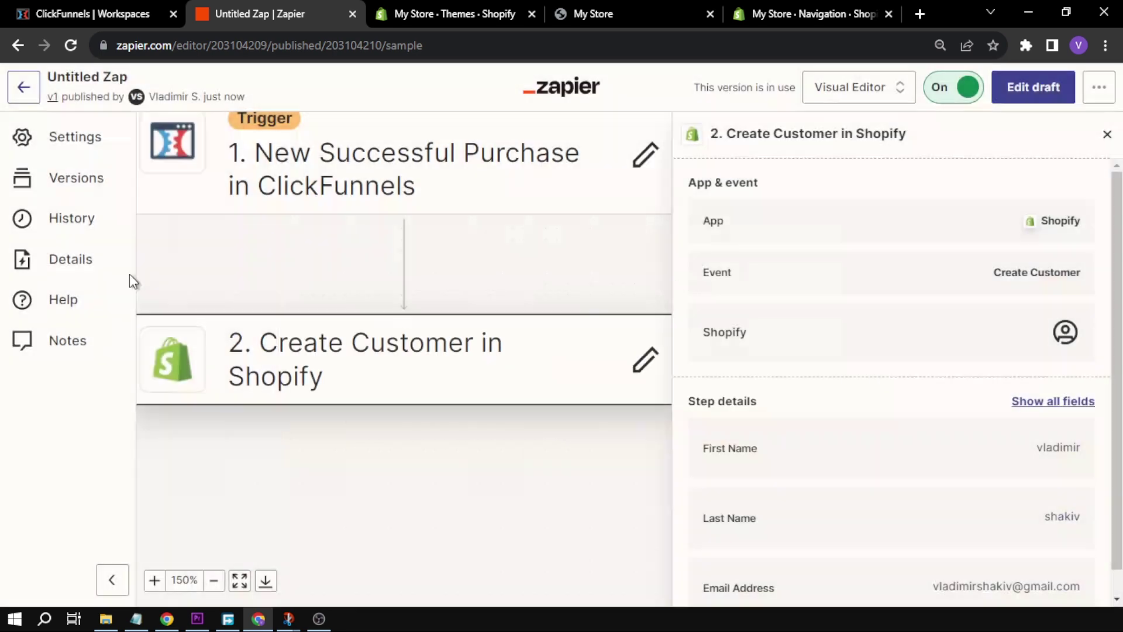
left_click(1108, 143)
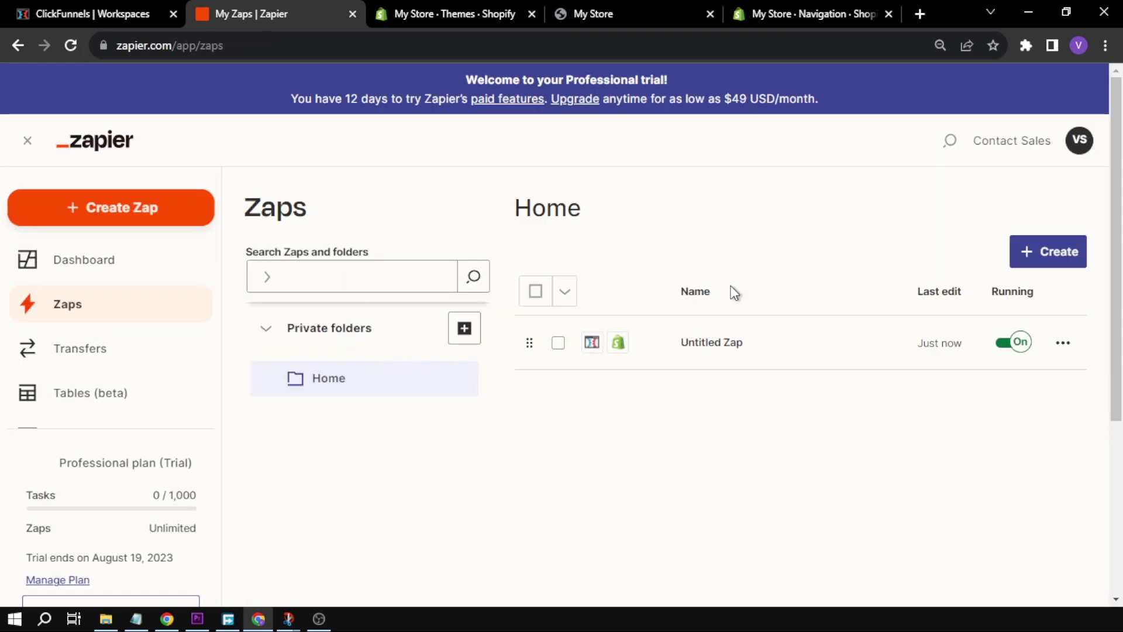
Rename the zap from Untitled Zap to 'Clickfunnels to Shopify Test'
left_click(1063, 343)
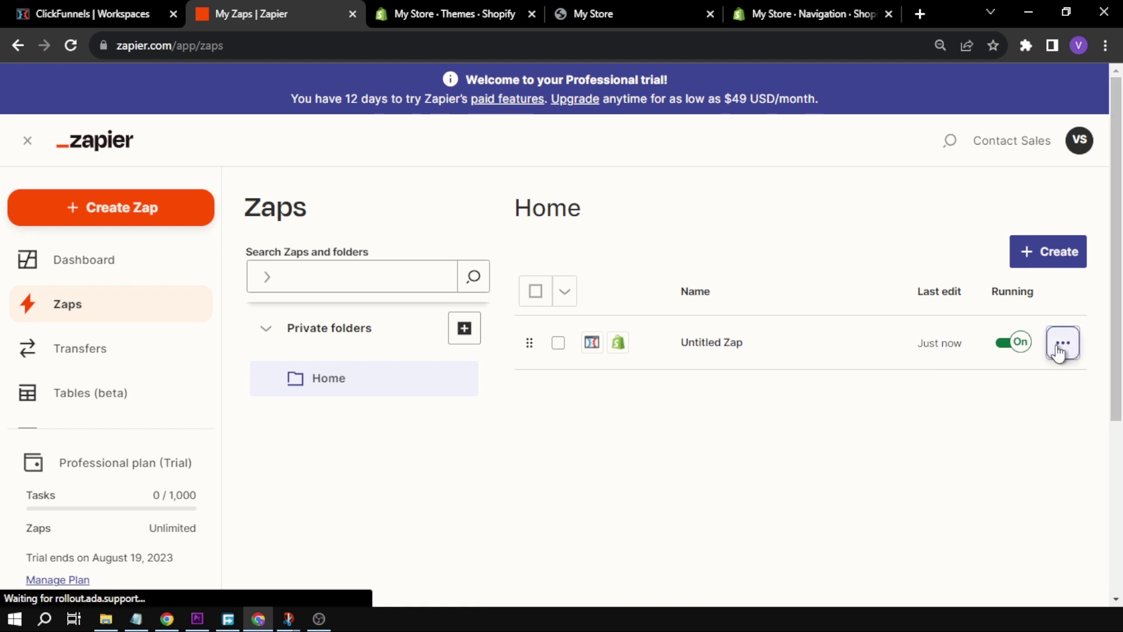
scroll(1016, 439, "down", 2)
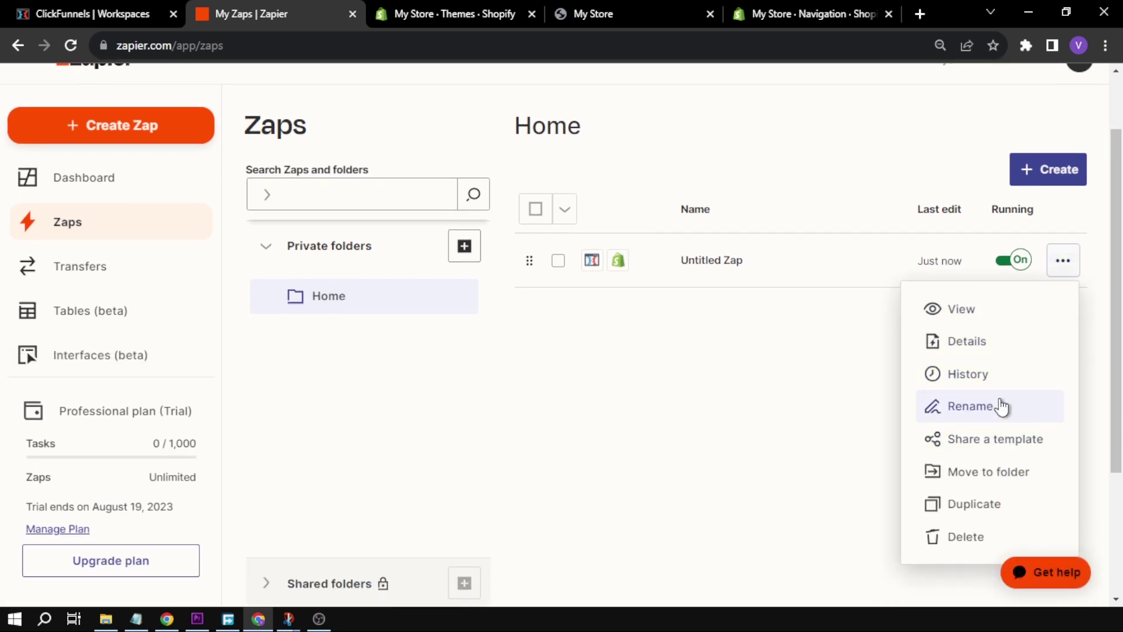
left_click(1001, 405)
key("ctrl+a")
type("Clickfunnel")
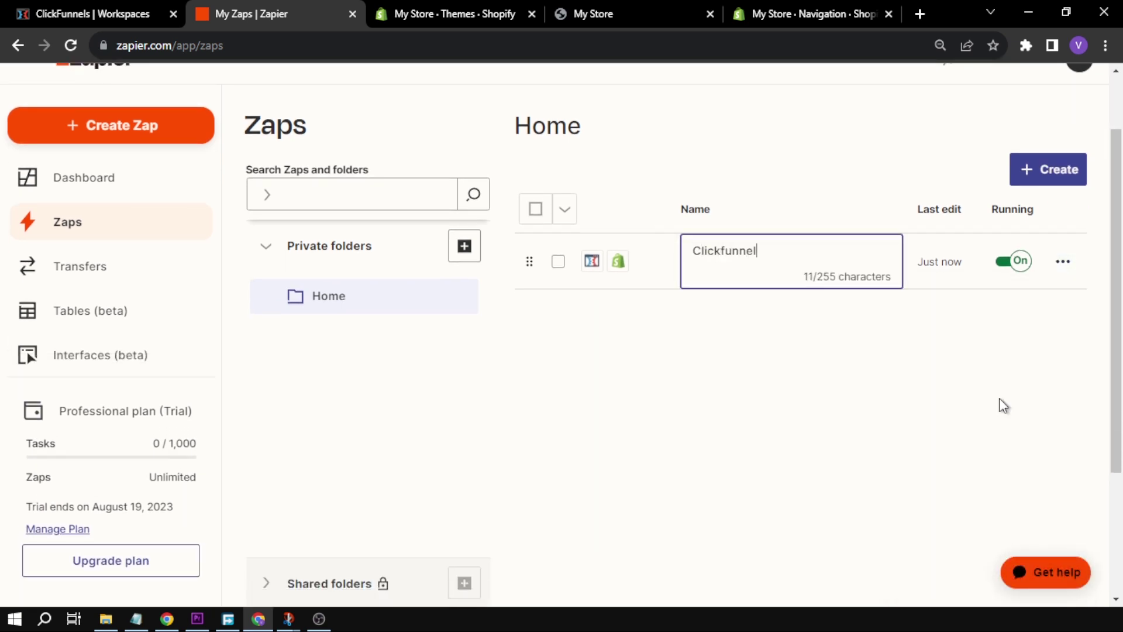
type("s to Shopify Test")
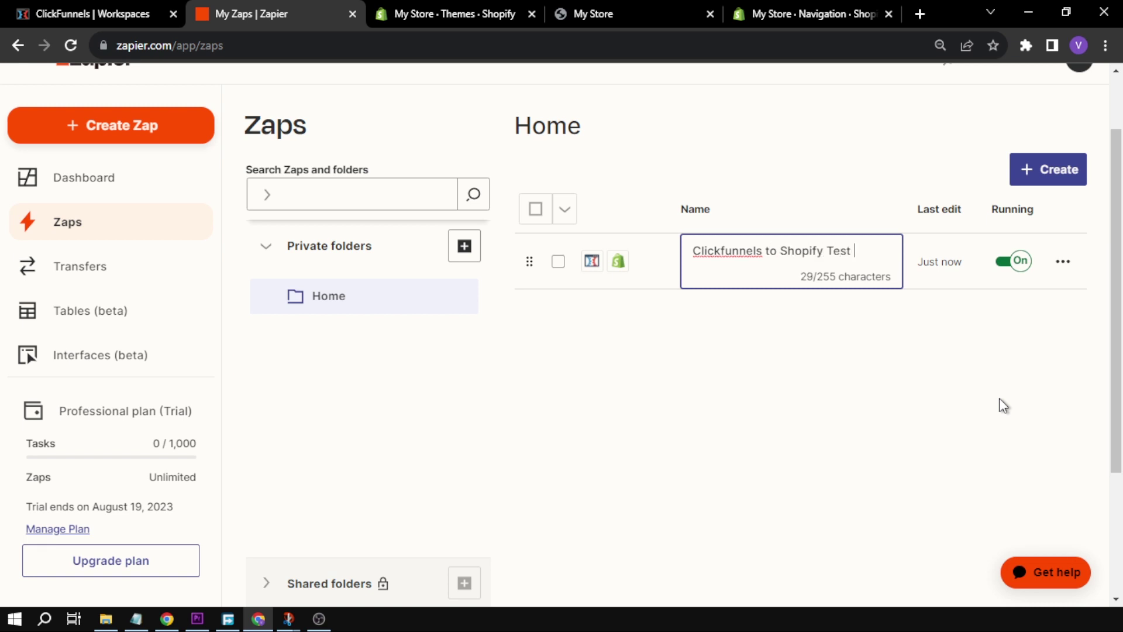
left_click(999, 397)
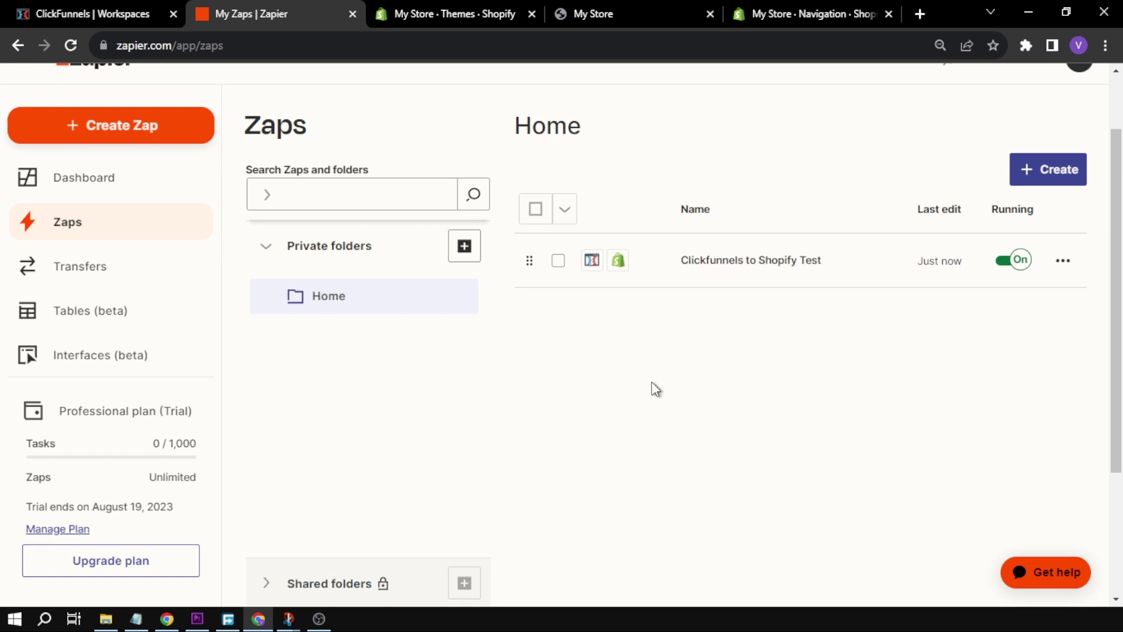
Open the 'Clickfunnels to Shopify Test' zap and scroll through its ClickFunnels and Shopify steps
left_click(1048, 264)
left_click(971, 309)
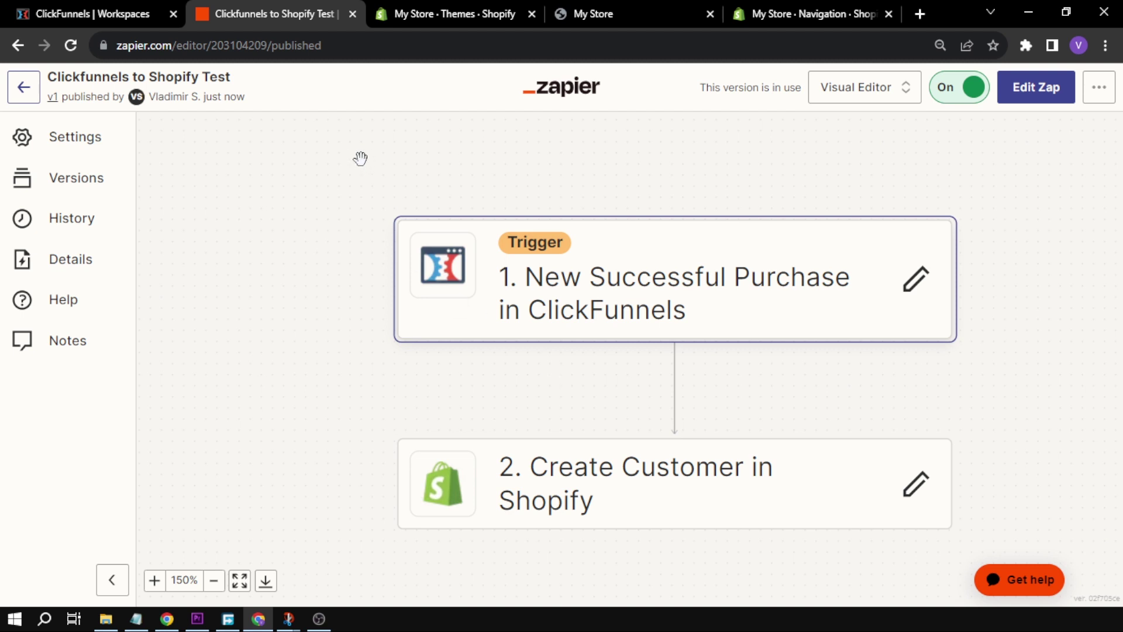
scroll(316, 236, "up", 3)
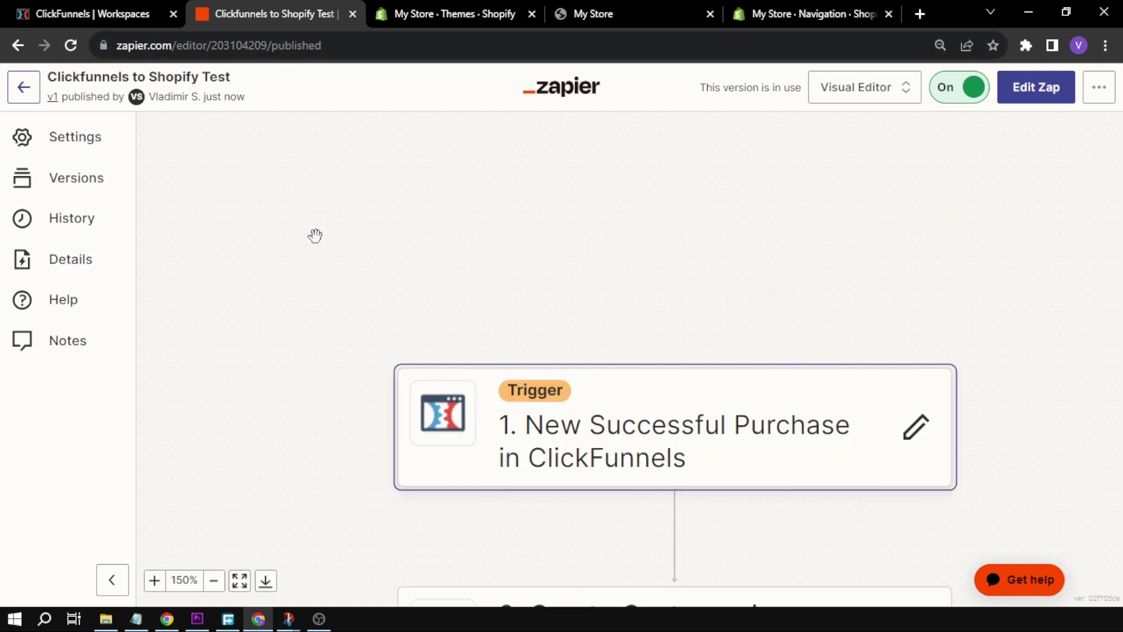
scroll(315, 235, "down", 2)
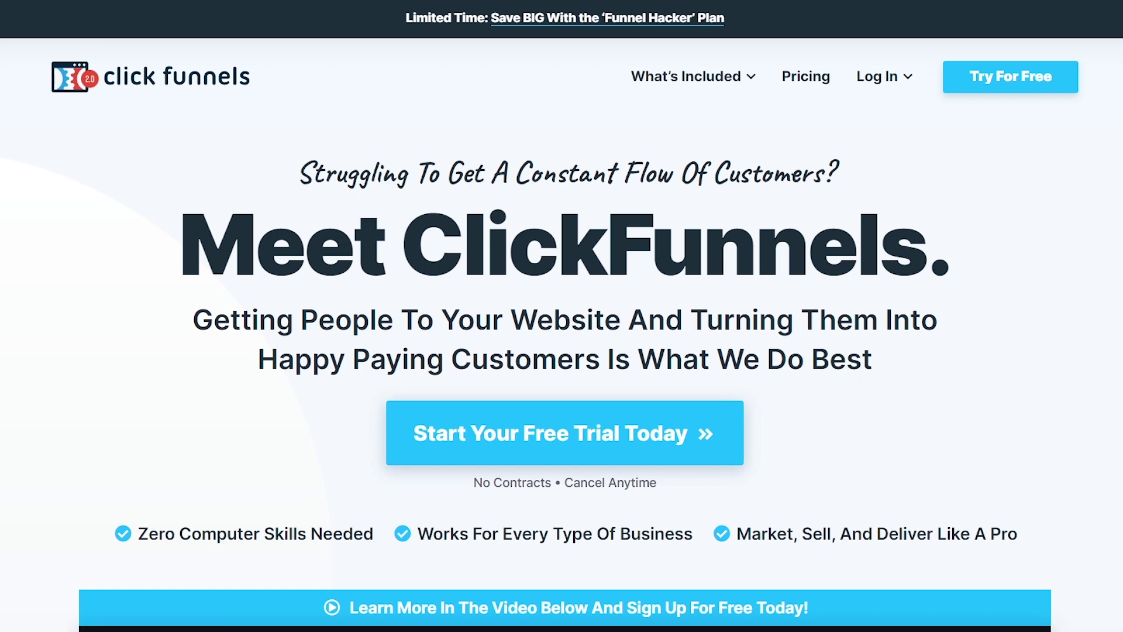
Scroll the ClickFunnels homepage past the video, testimonials and Trustpilot rating to the Without/With A Funnel comparison
scroll(562, 316, "down", 9)
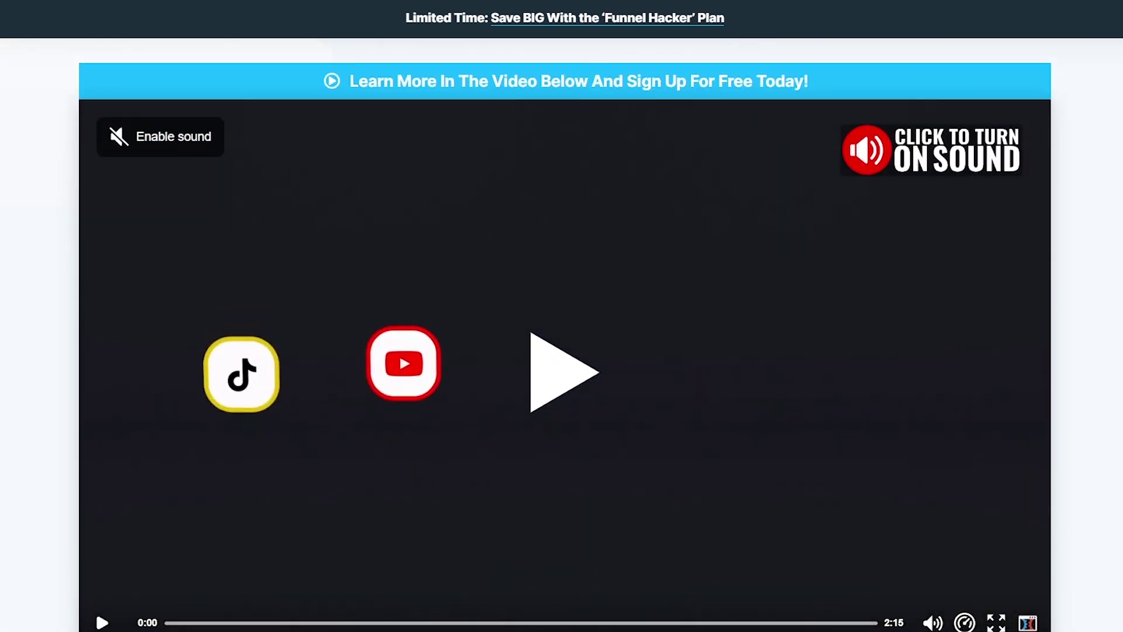
scroll(562, 316, "down", 10)
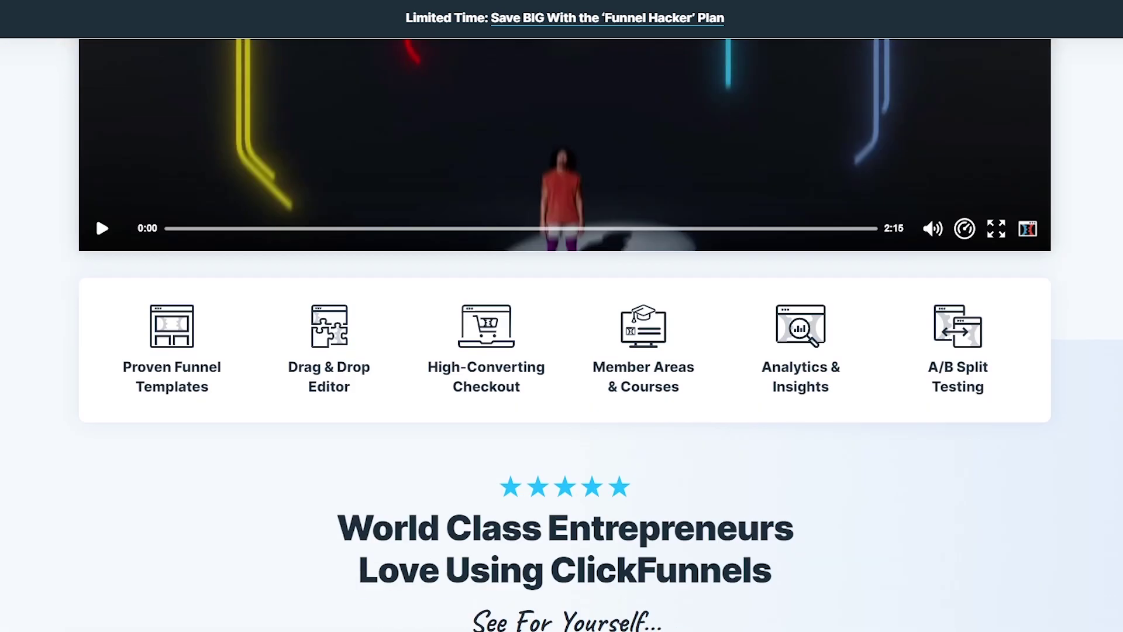
scroll(562, 316, "down", 3)
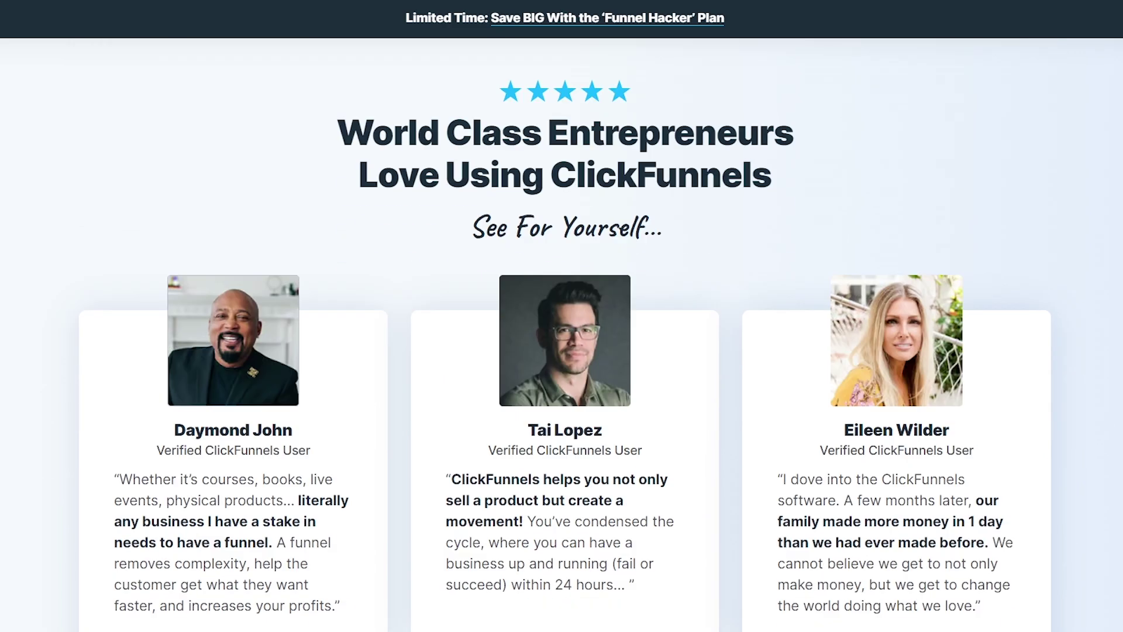
scroll(561, 334, "down", 15)
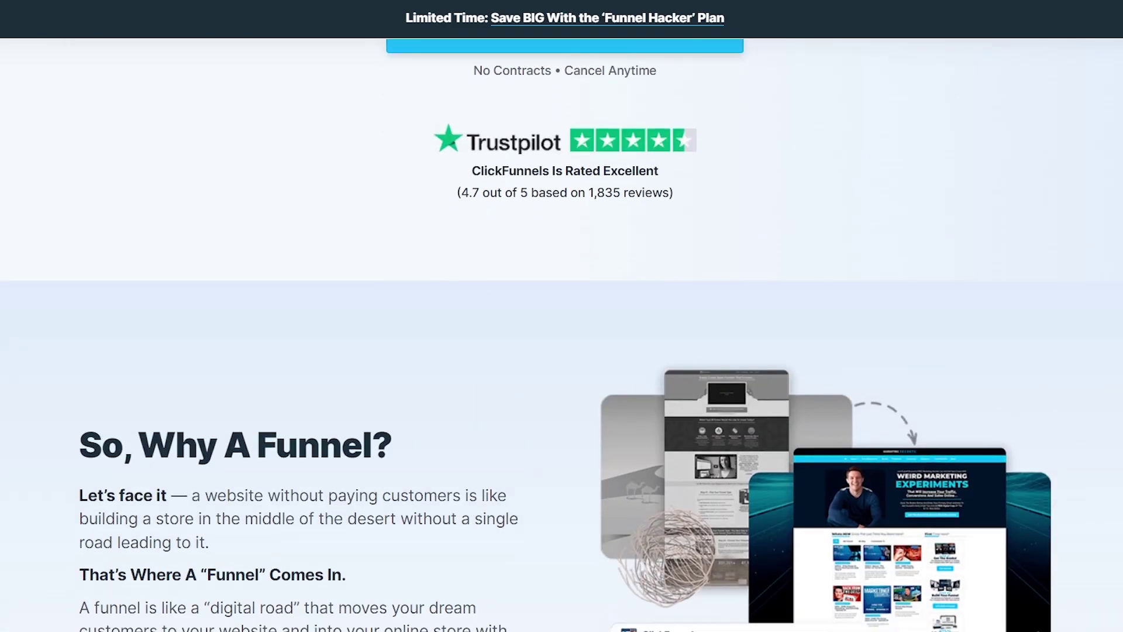
scroll(562, 334, "down", 7)
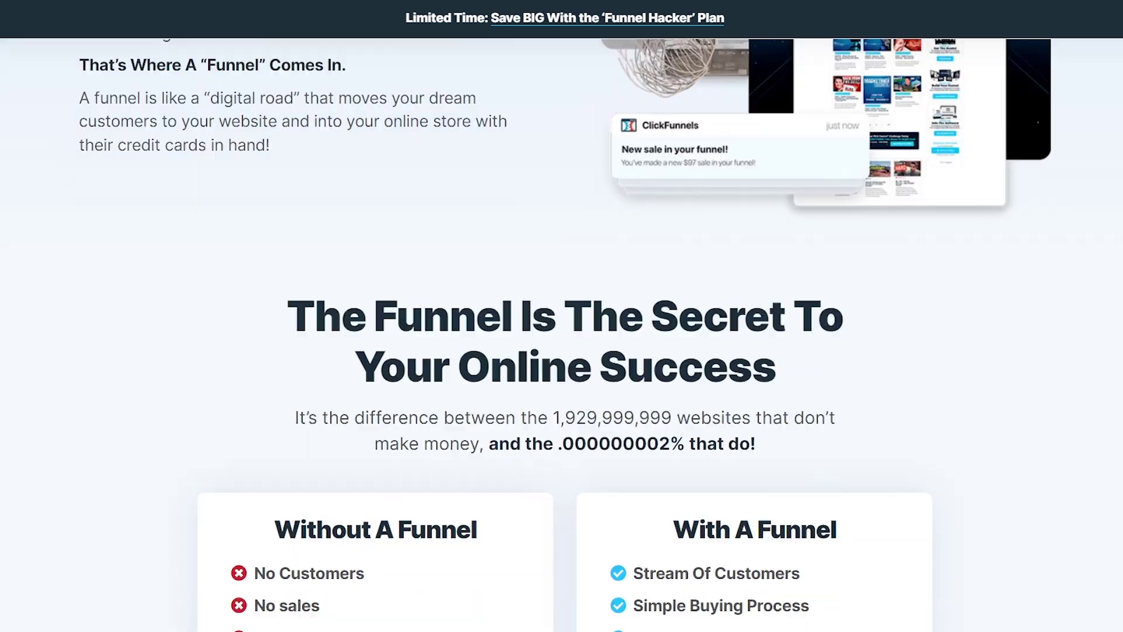
scroll(562, 334, "down", 9)
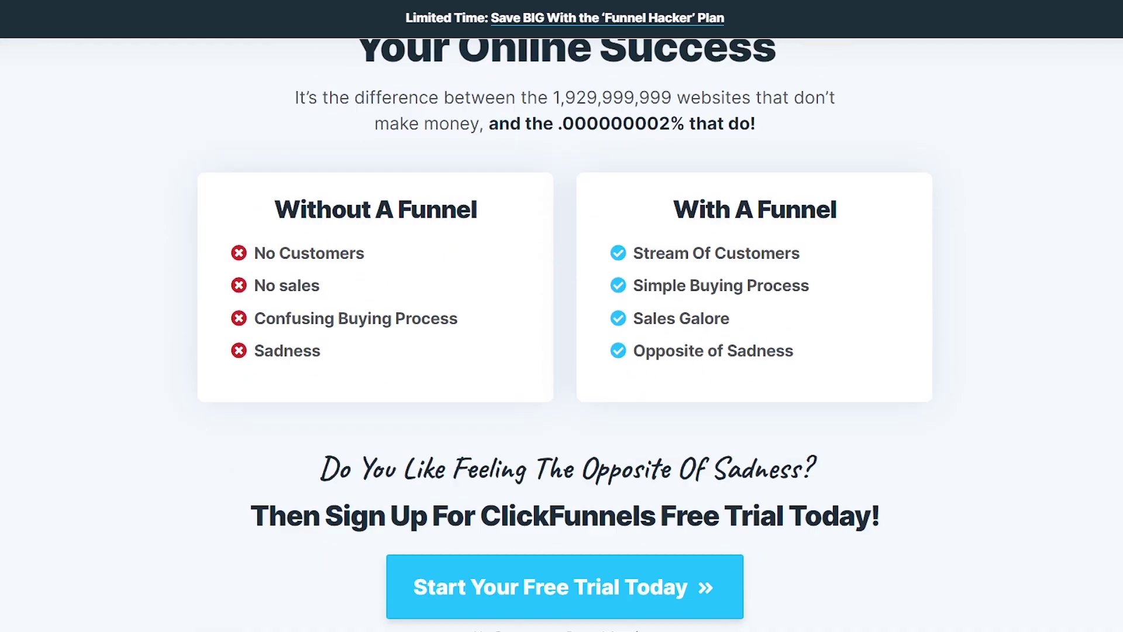